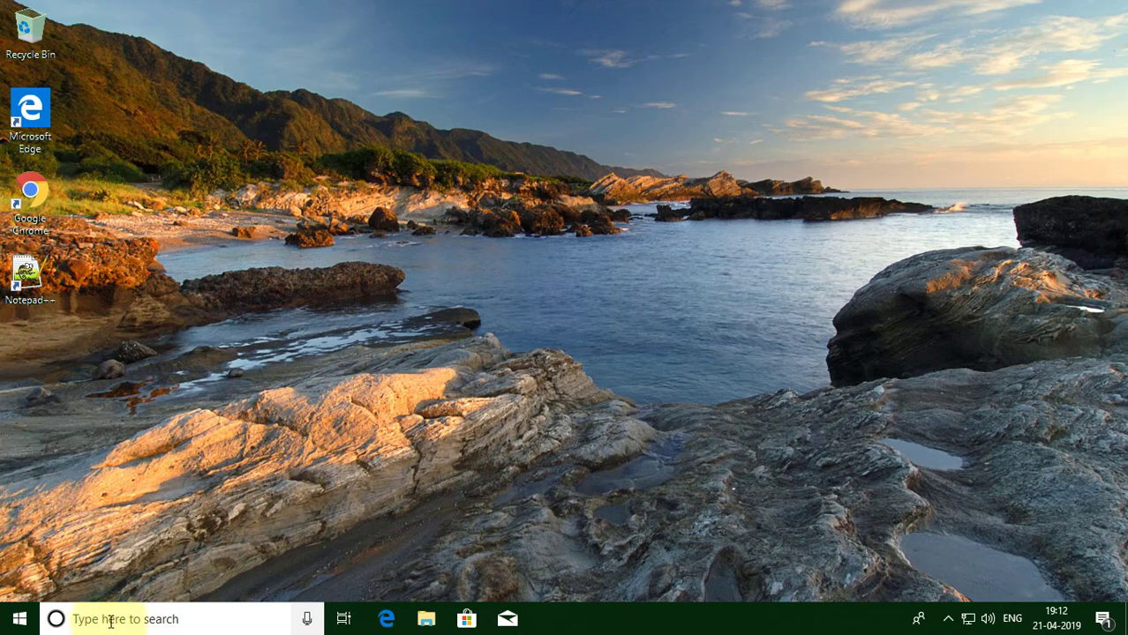
Search Windows for "computer management" and run Computer Management as administrator.
{"action": "left_click", "coordinate": [111, 620]}
{"action": "type", "text": "comput"}
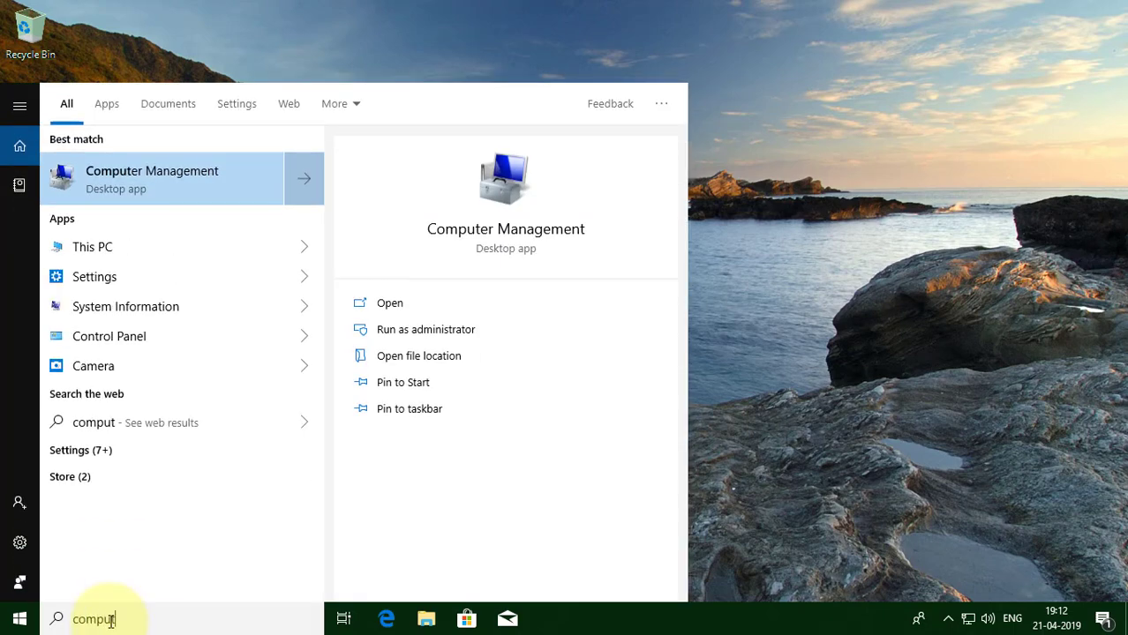
{"action": "type", "text": "er management"}
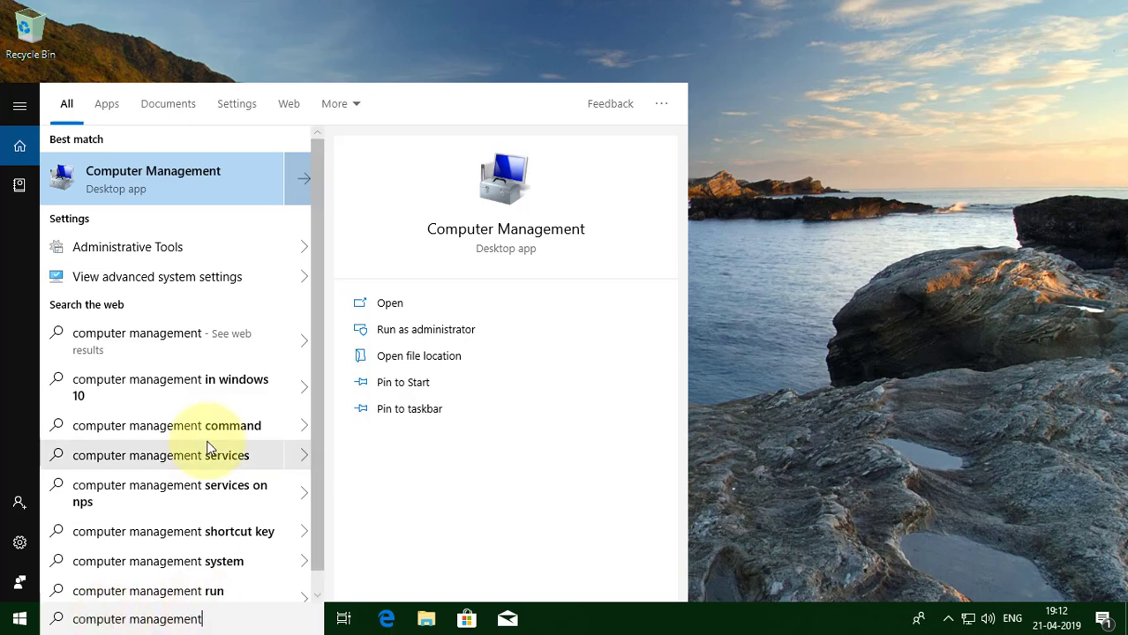
{"action": "right_click", "coordinate": [169, 171]}
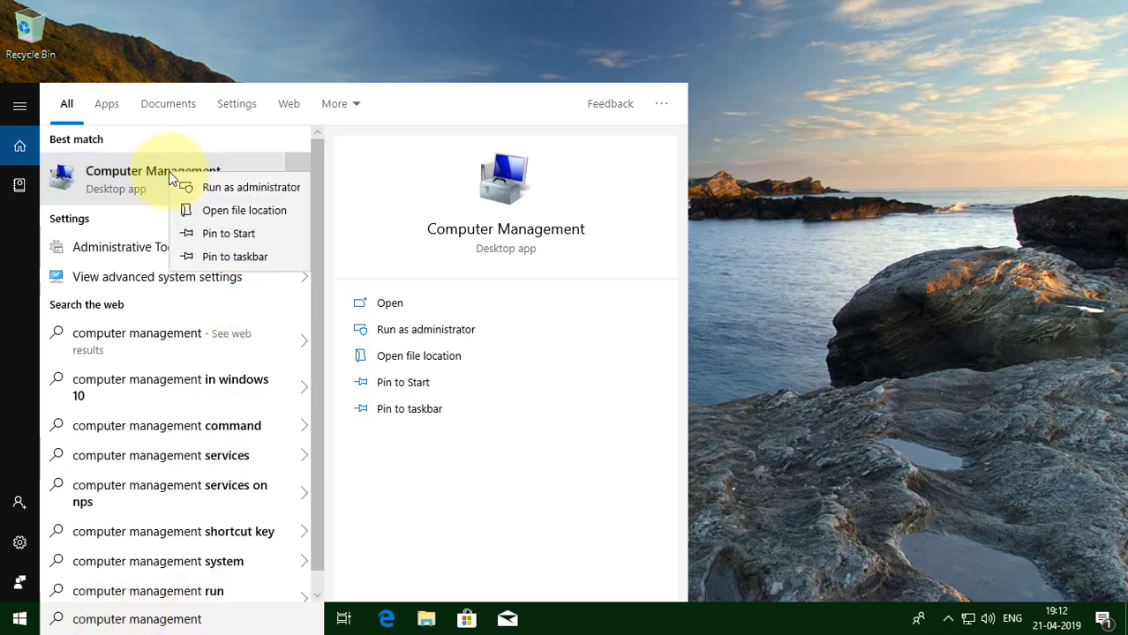
{"action": "left_click", "coordinate": [248, 191]}
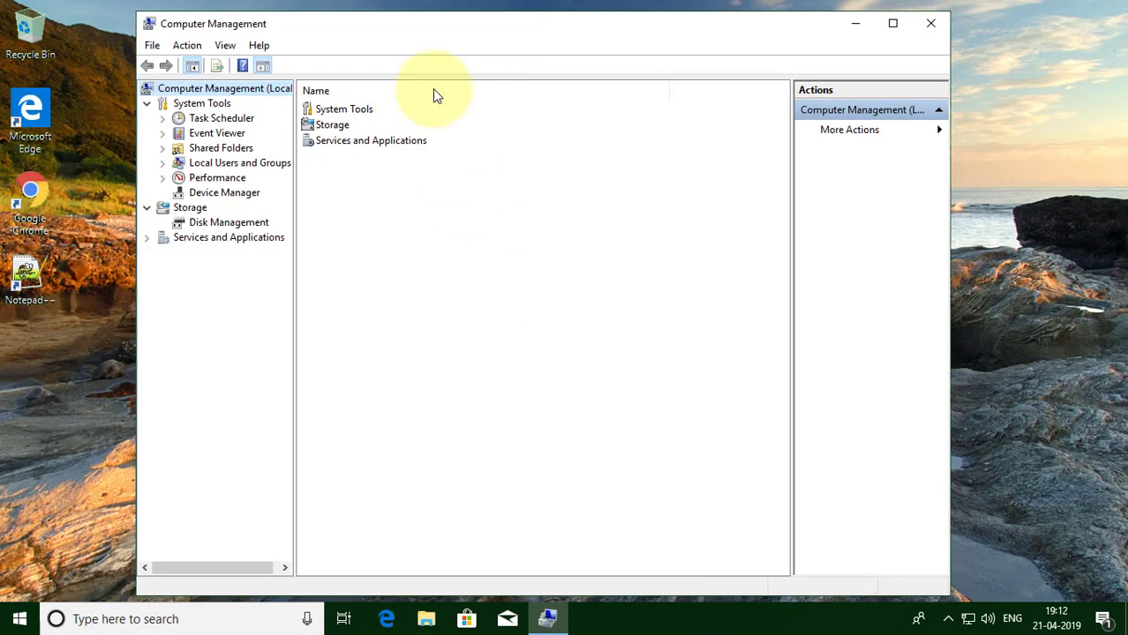
Show the local user accounts in the Users folder under Local Users and Groups.
{"action": "left_click", "coordinate": [170, 166]}
{"action": "double_click", "coordinate": [170, 166]}
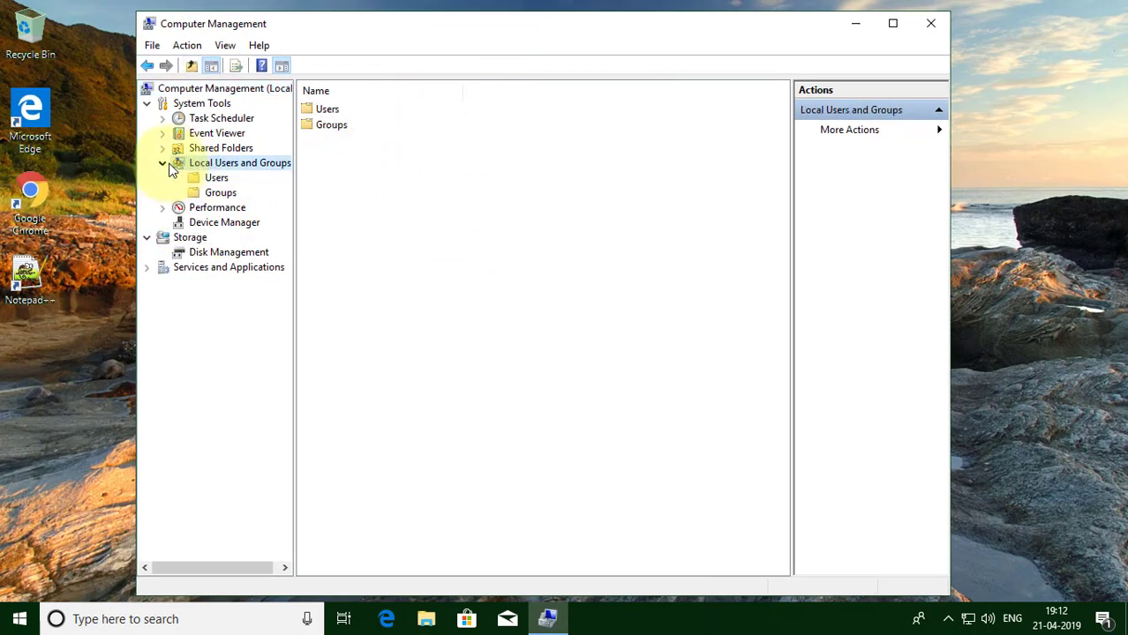
{"action": "left_click", "coordinate": [219, 179]}
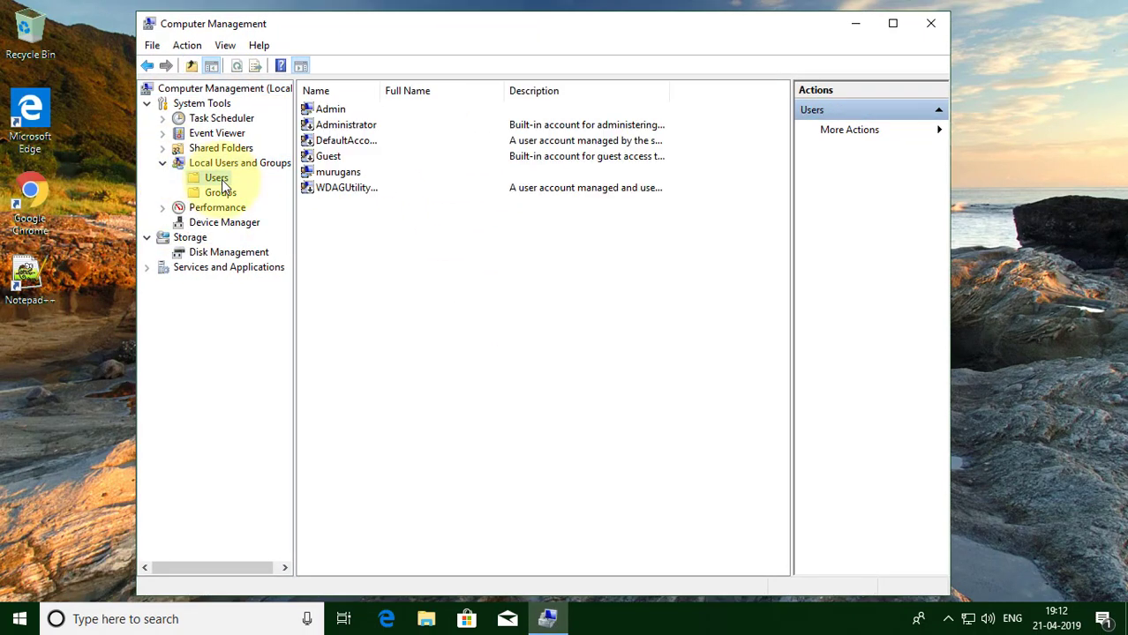
Enable the built-in Administrator account by clearing "Account is disabled" in its properties, apply the change, and close Computer Management.
{"action": "right_click", "coordinate": [340, 125]}
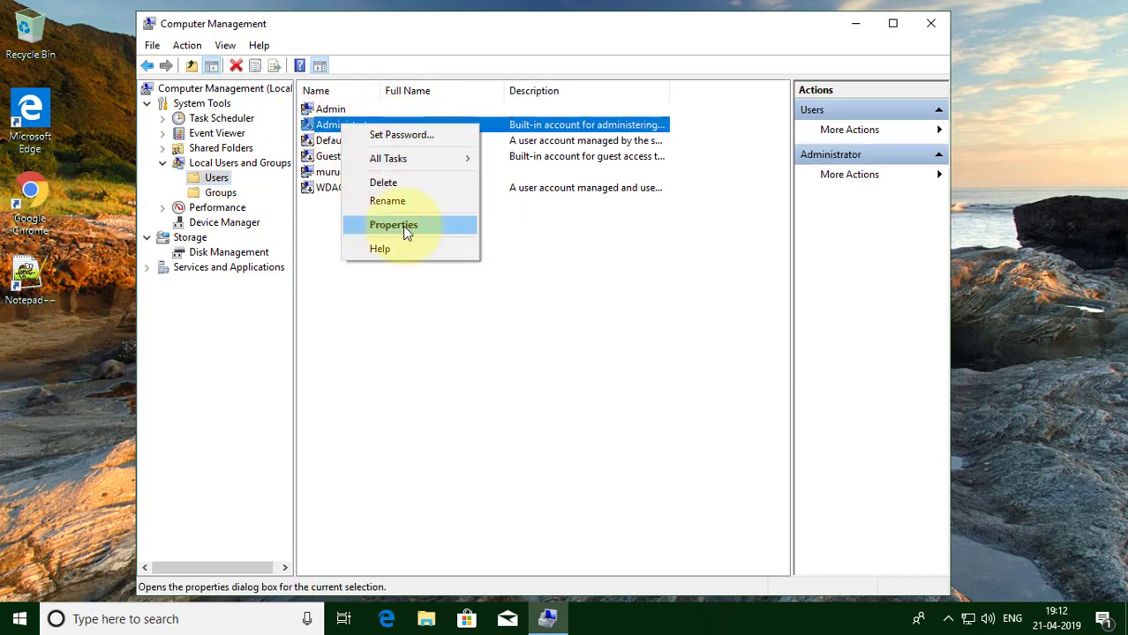
{"action": "left_click", "coordinate": [404, 226]}
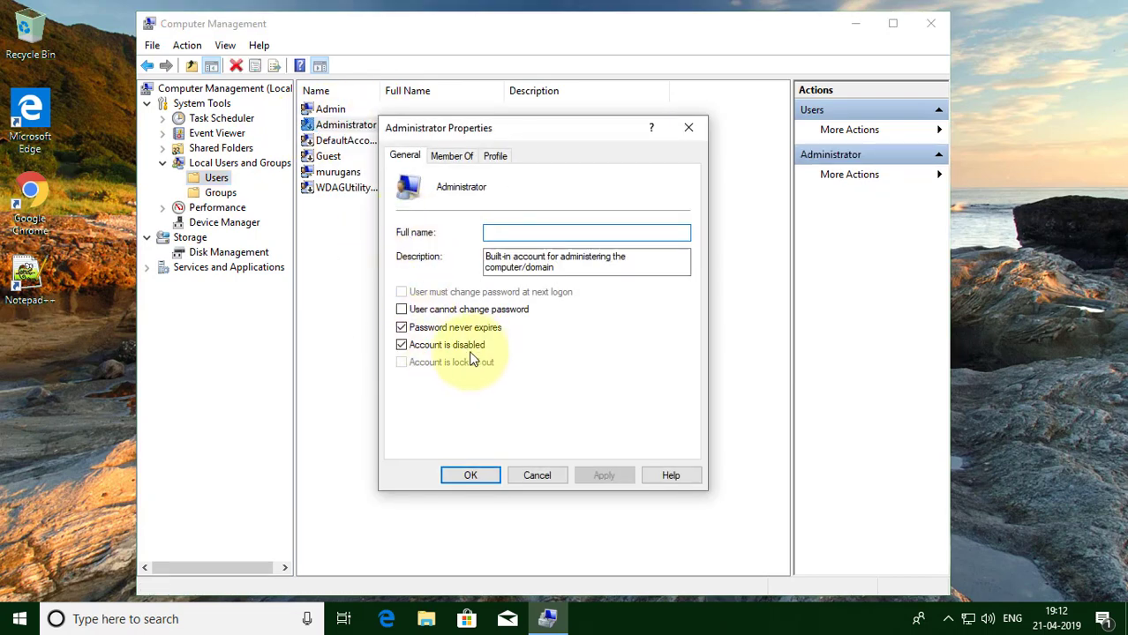
{"action": "left_click", "coordinate": [402, 345]}
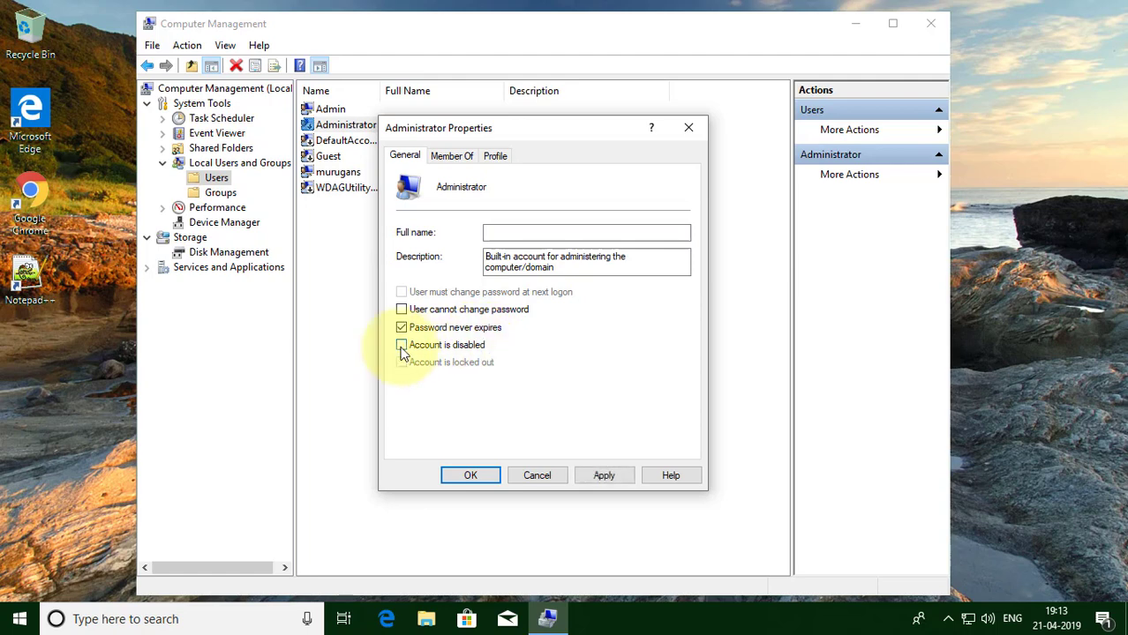
{"action": "left_click", "coordinate": [605, 475]}
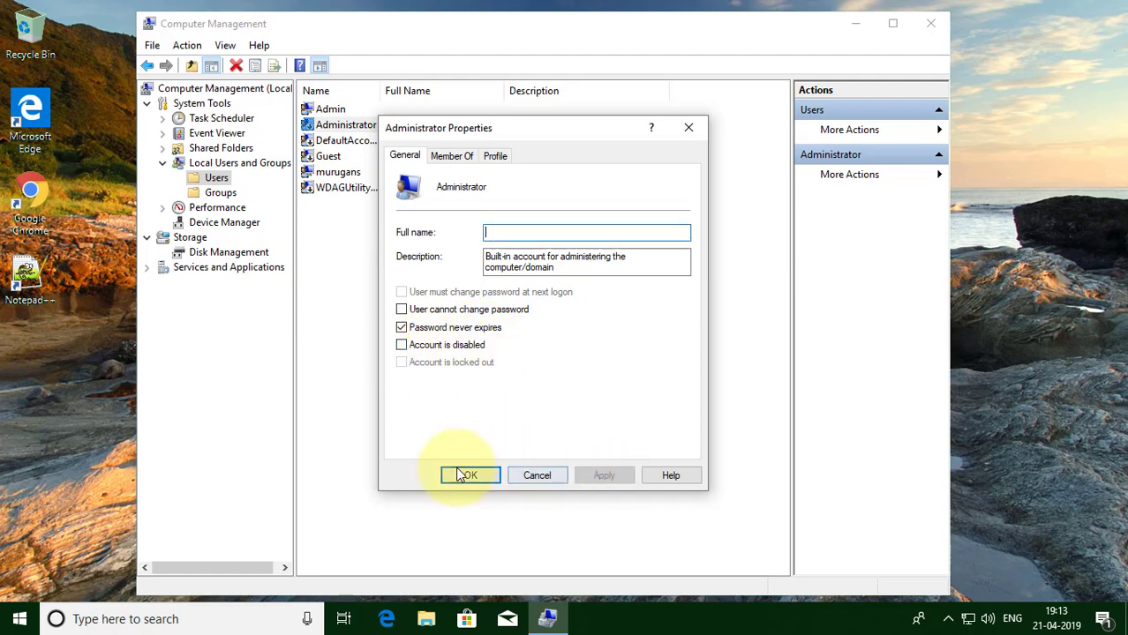
{"action": "left_click", "coordinate": [470, 475]}
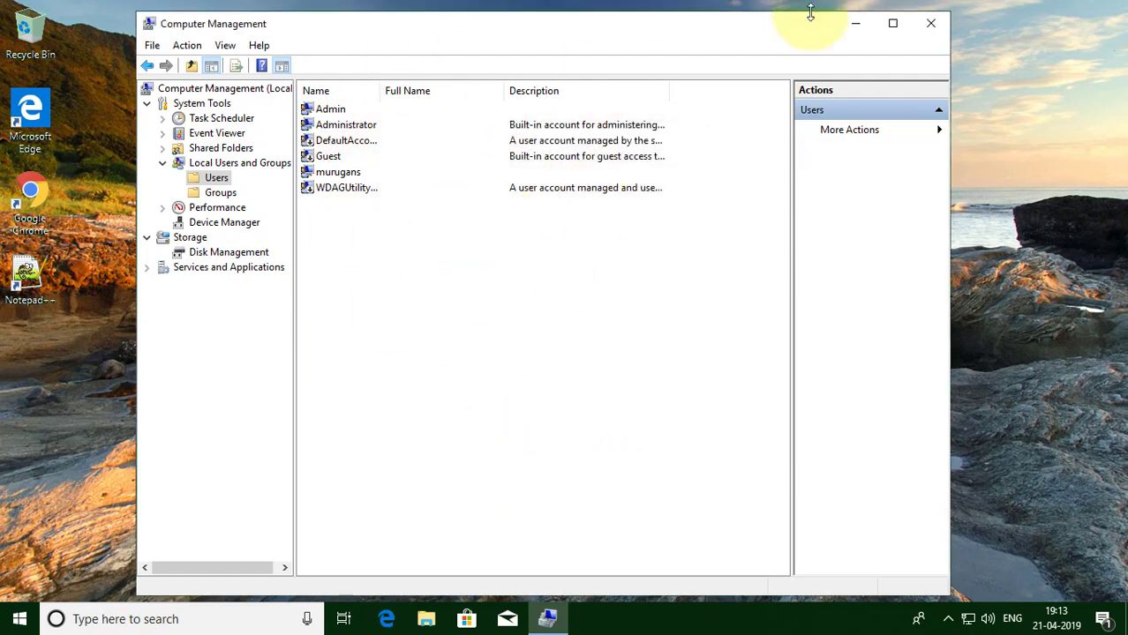
{"action": "left_click", "coordinate": [931, 26]}
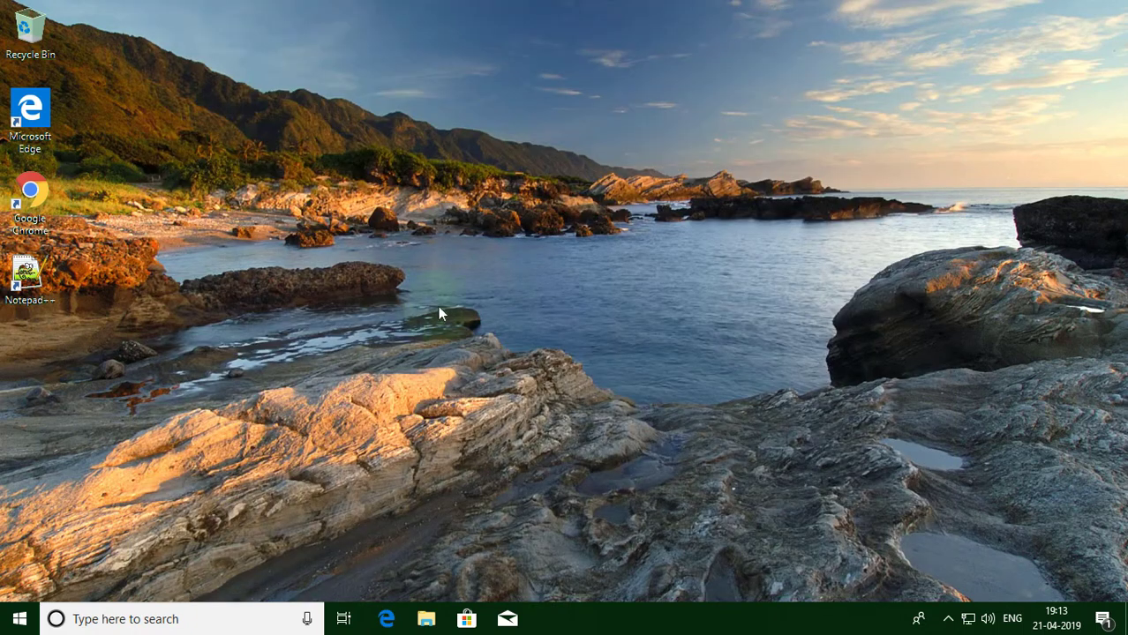
Sign out of the current Windows session and sign in with the built-in Administrator account.
{"action": "left_click", "coordinate": [5, 625]}
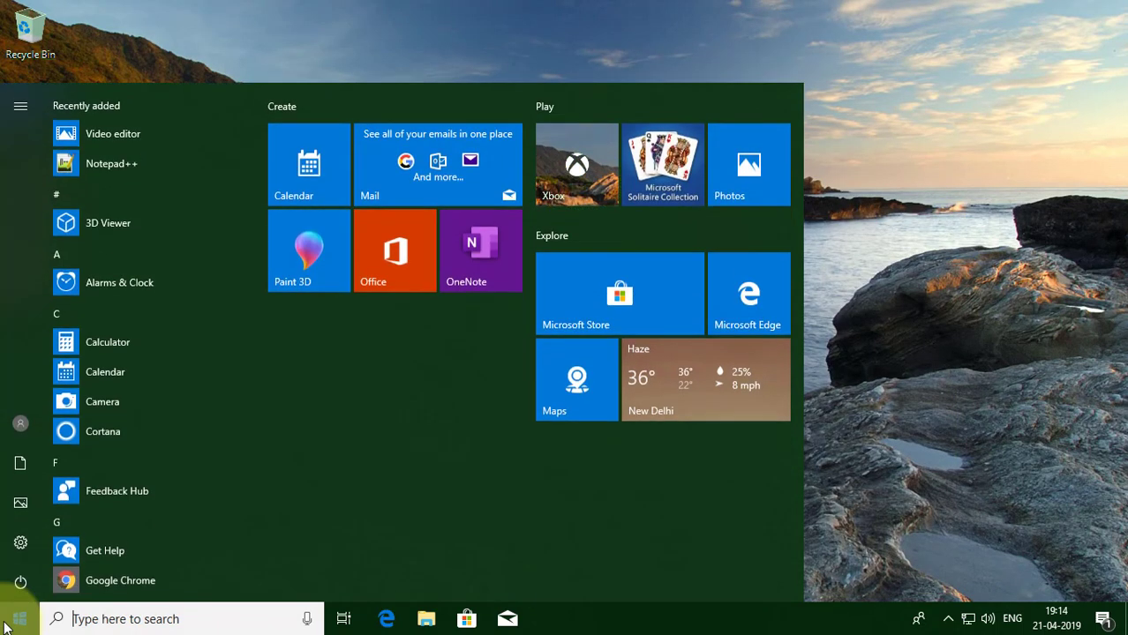
{"action": "left_click", "coordinate": [21, 425]}
{"action": "left_click", "coordinate": [36, 309]}
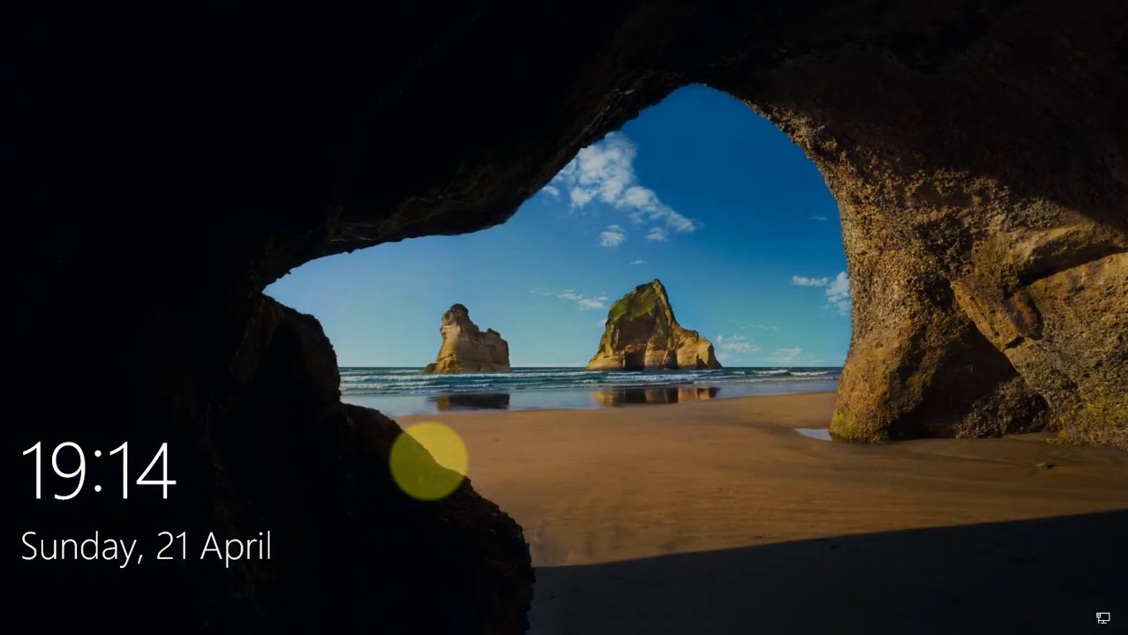
{"action": "left_click", "coordinate": [272, 486]}
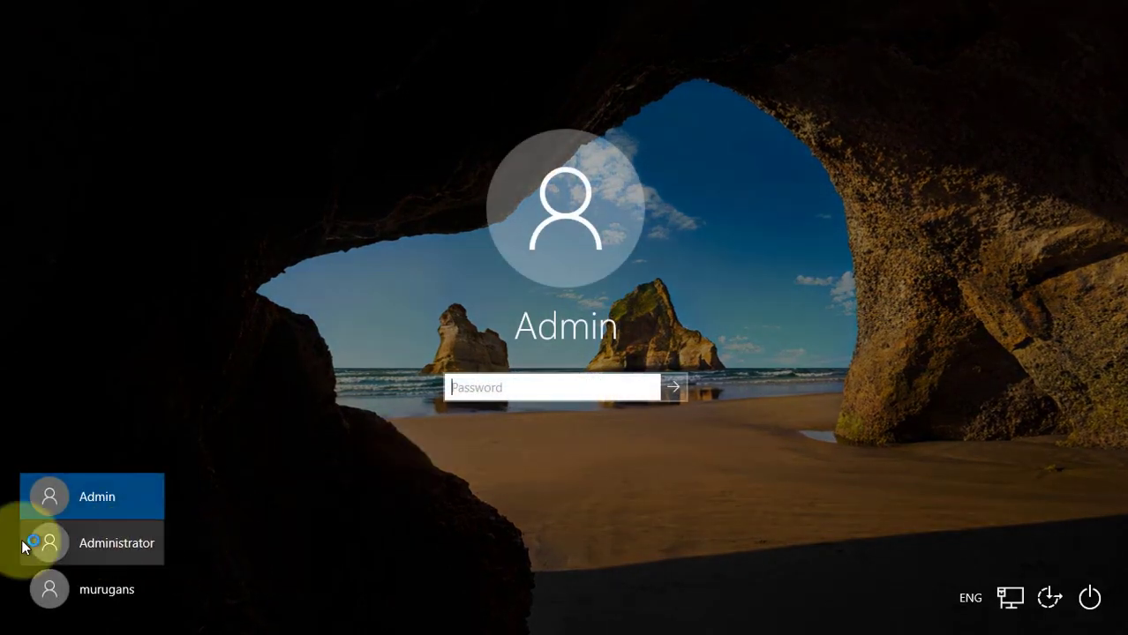
{"action": "left_click", "coordinate": [100, 543]}
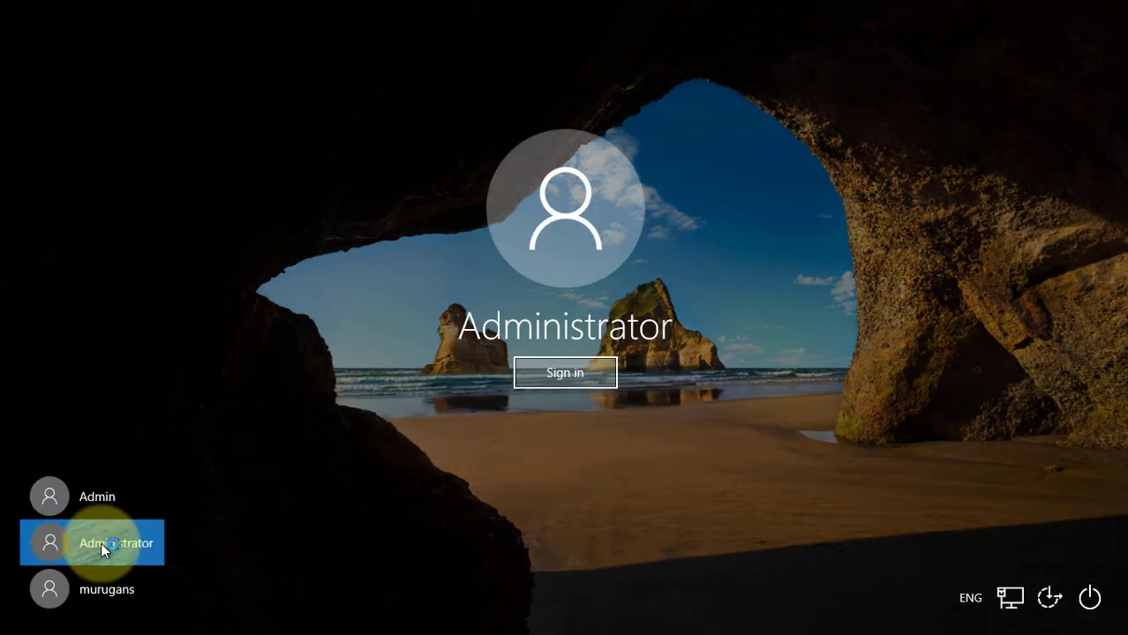
{"action": "left_click", "coordinate": [551, 371]}
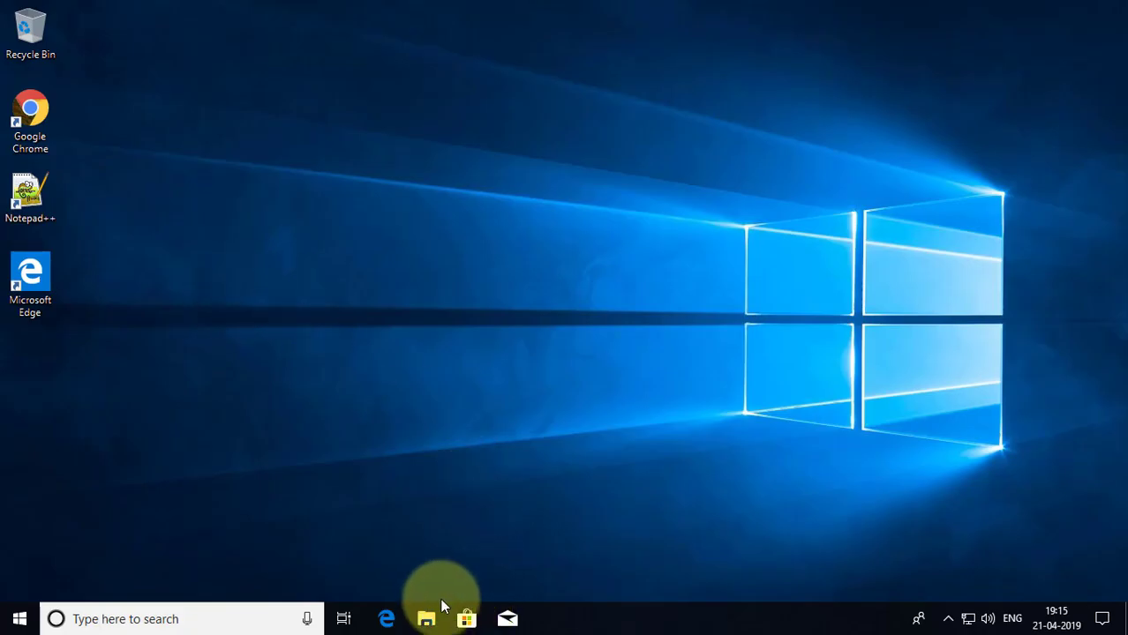
Open the Users folder on Local Disk (C:) in File Explorer.
{"action": "left_click", "coordinate": [428, 621]}
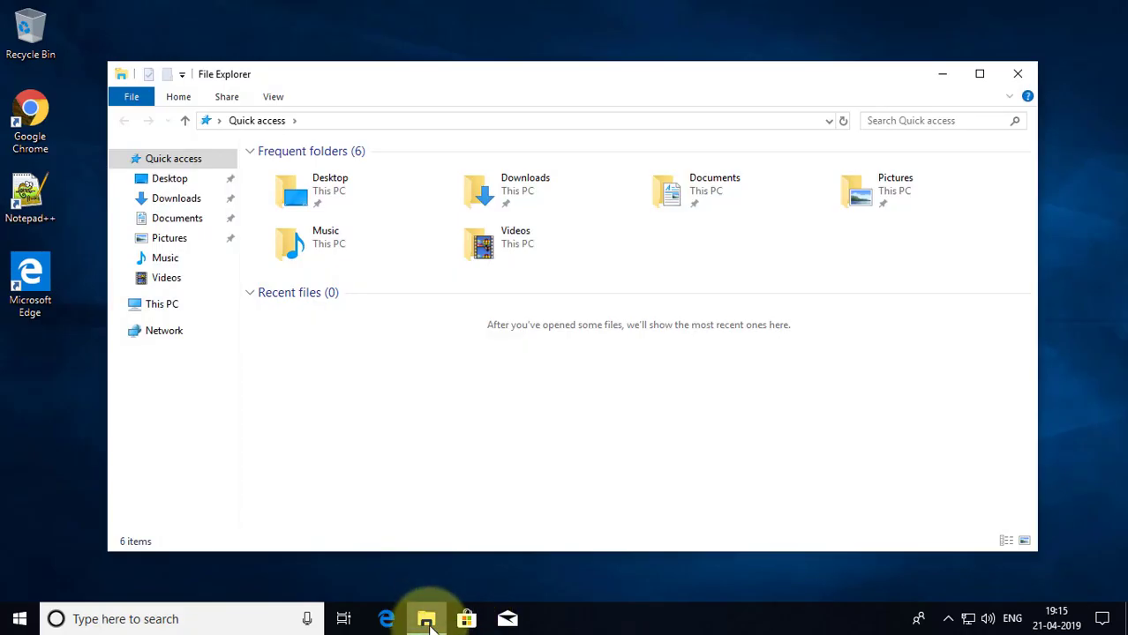
{"action": "left_click", "coordinate": [148, 311]}
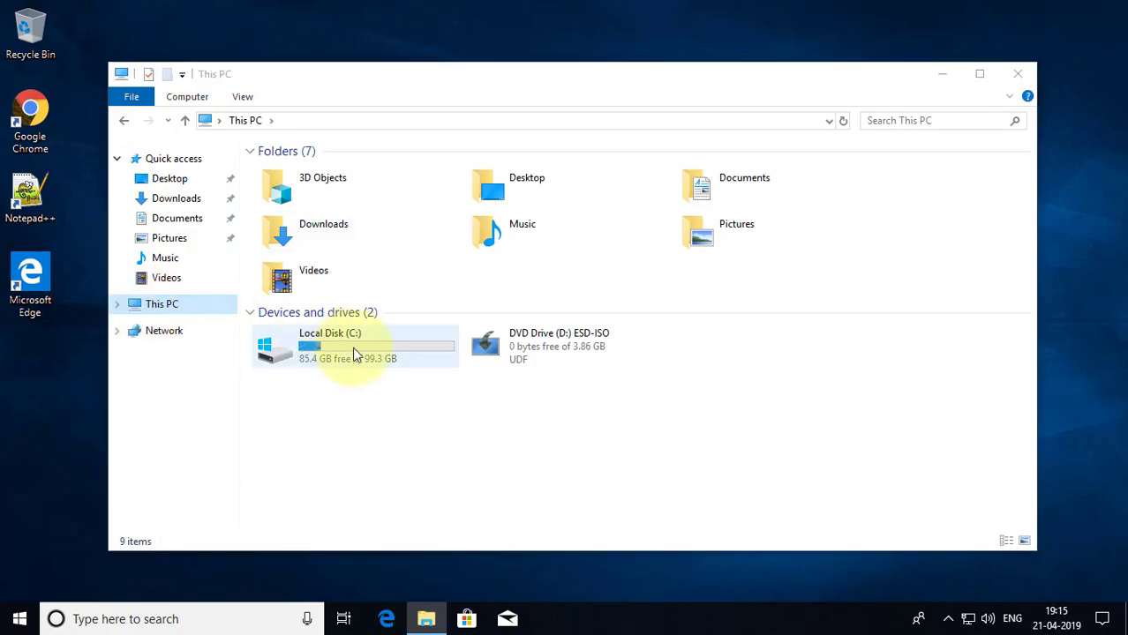
{"action": "left_click", "coordinate": [353, 344]}
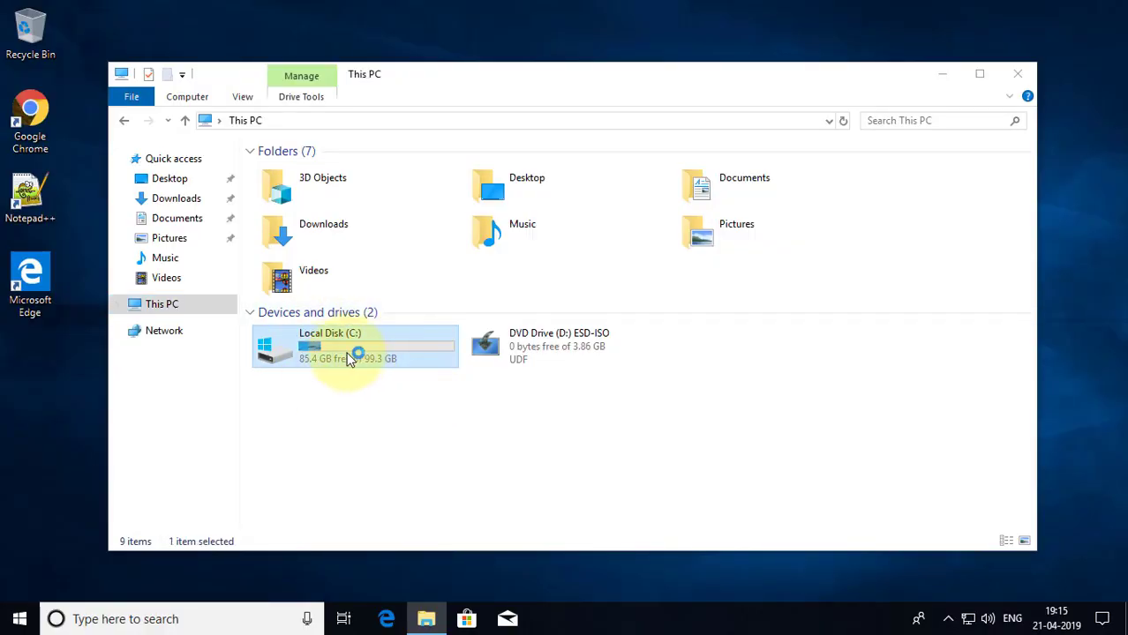
{"action": "double_click", "coordinate": [354, 359]}
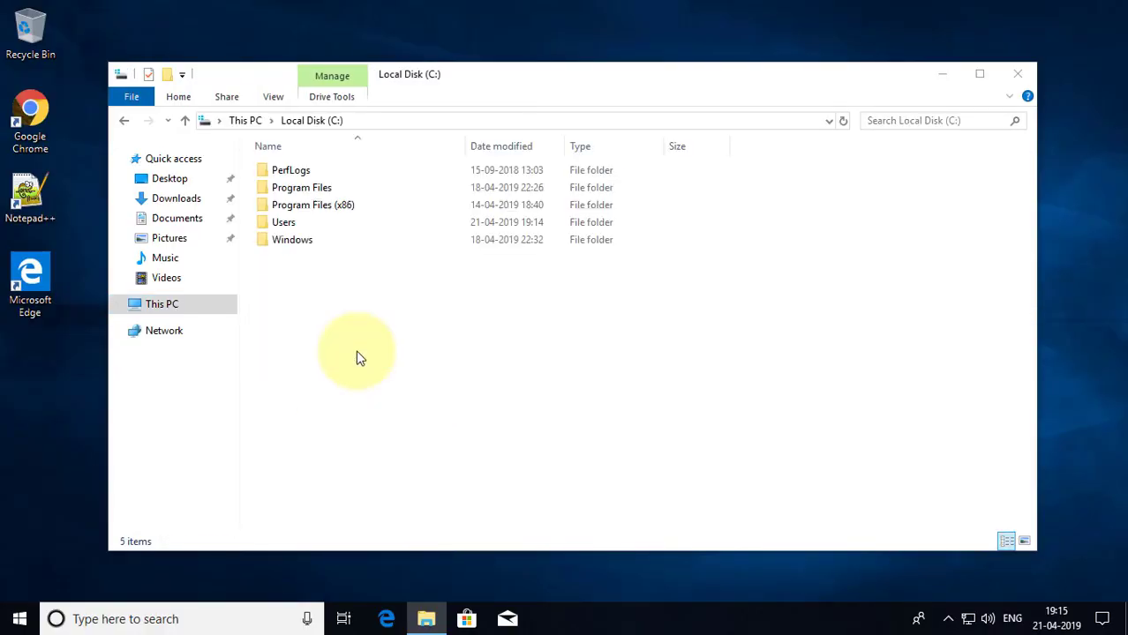
{"action": "double_click", "coordinate": [283, 223]}
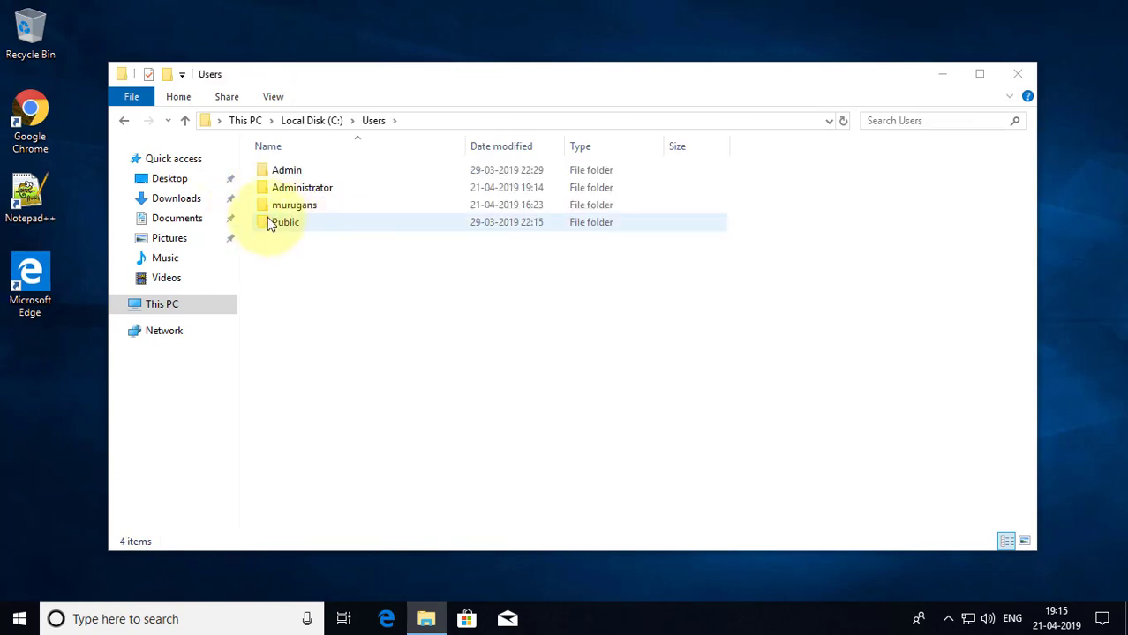
Rename the personal user's profile folder to "New" followed directly by the user's name, and minimize the File Explorer window.
{"action": "left_click", "coordinate": [298, 210]}
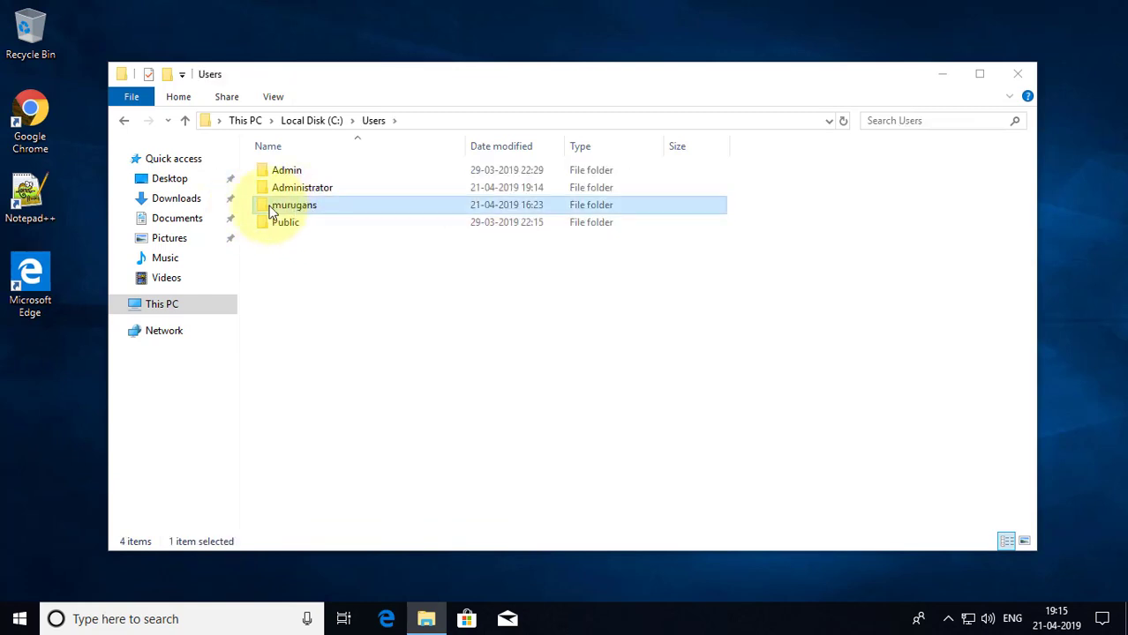
{"action": "right_click", "coordinate": [318, 212]}
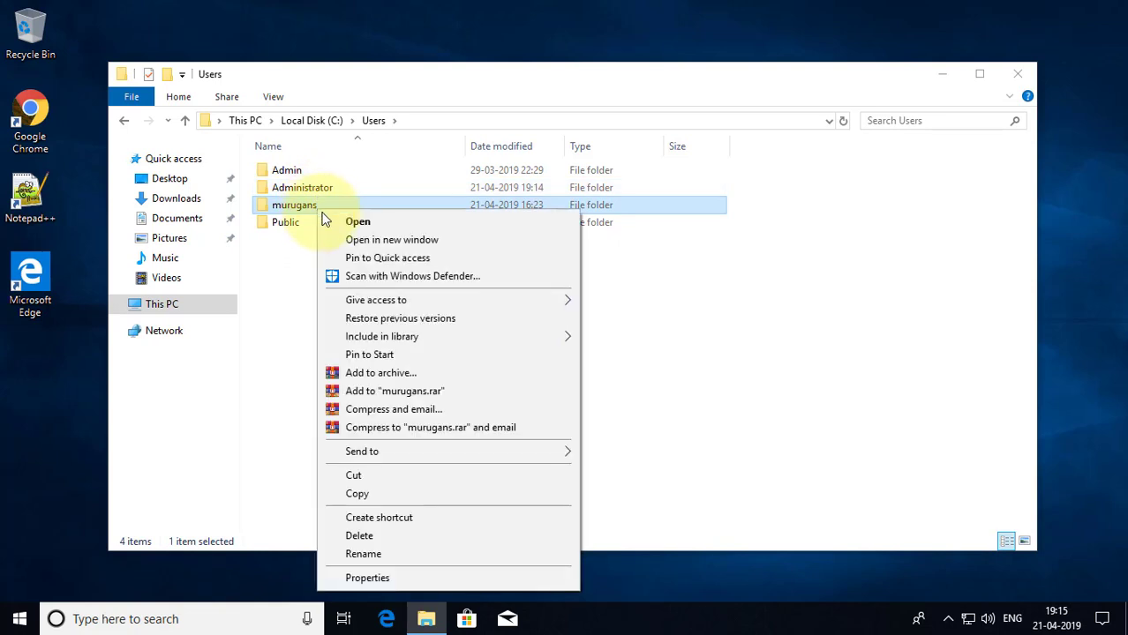
{"action": "left_click", "coordinate": [365, 553]}
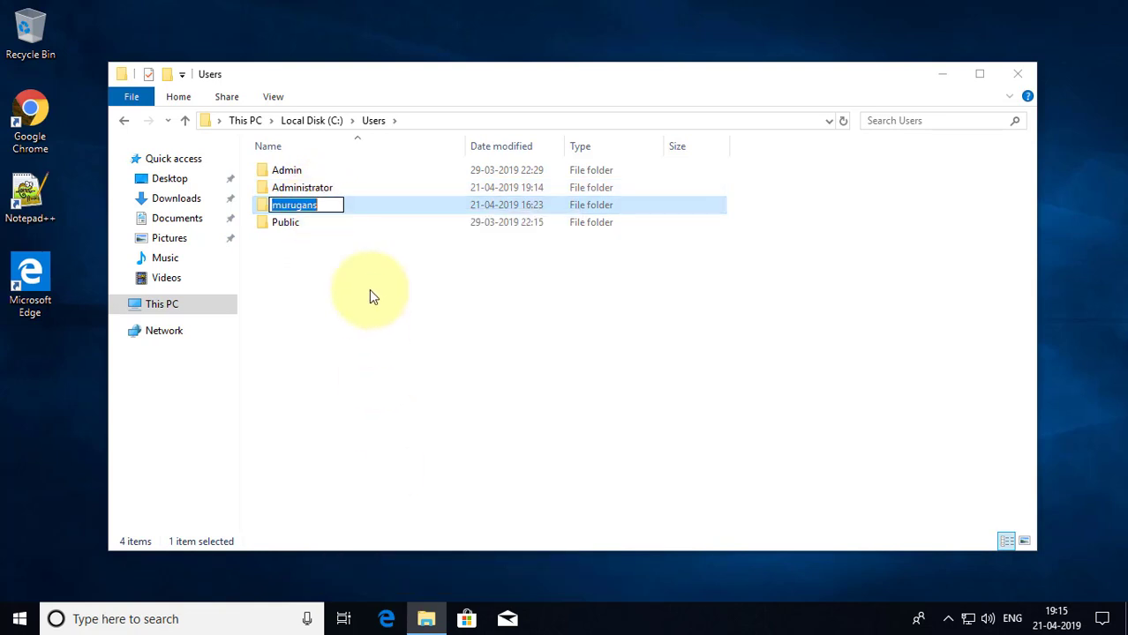
{"action": "type", "text": "NewM"}
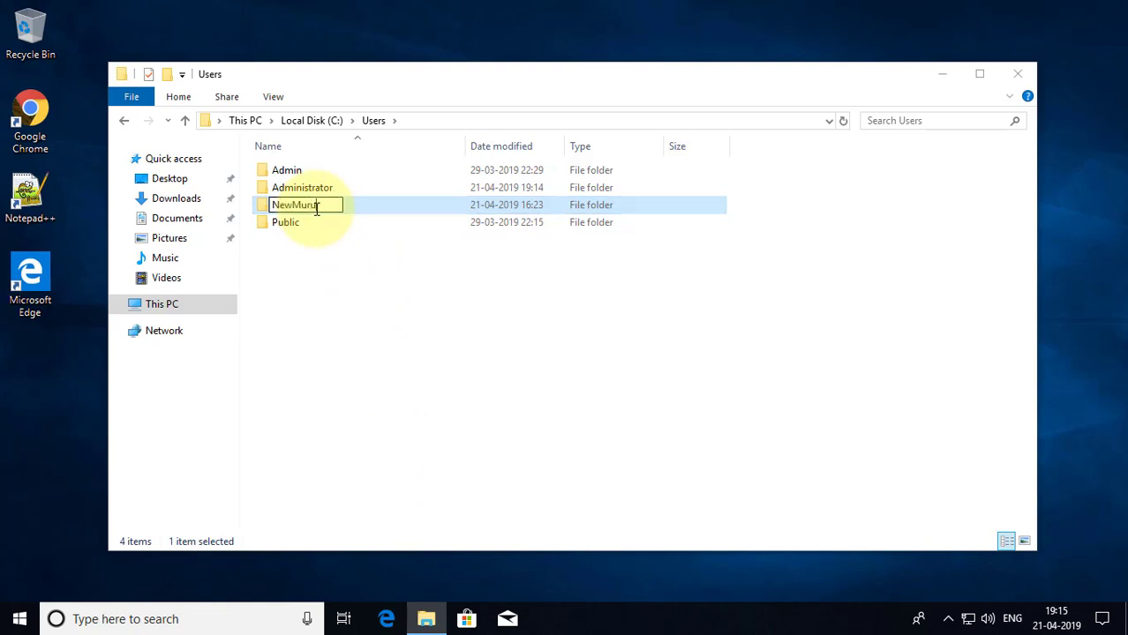
{"action": "type", "text": "urugan"}
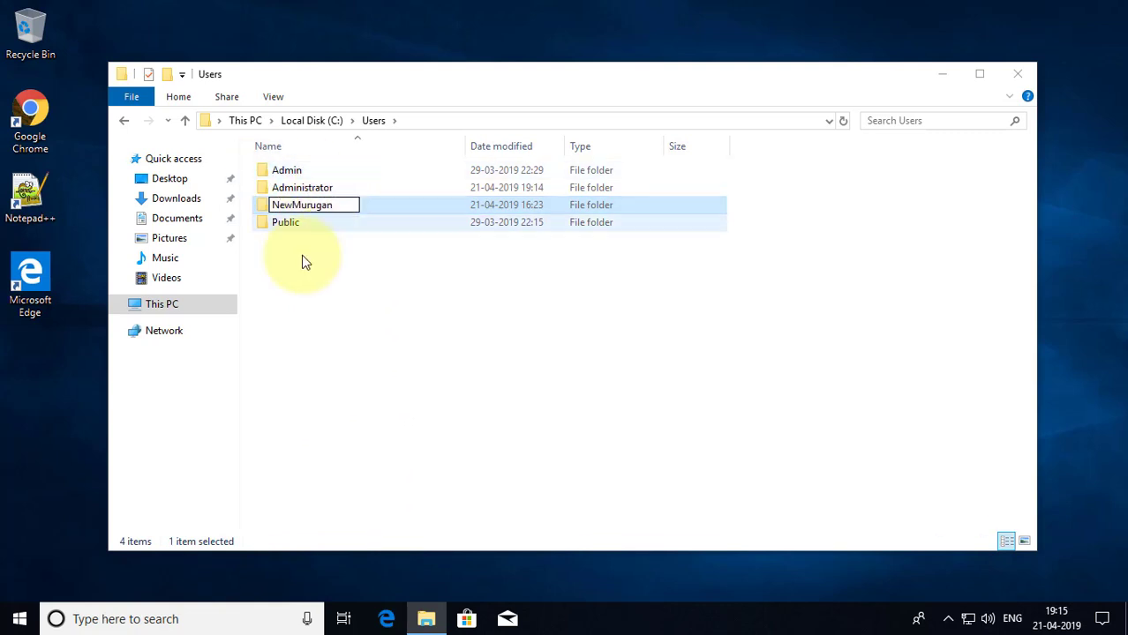
{"action": "key", "text": "Return"}
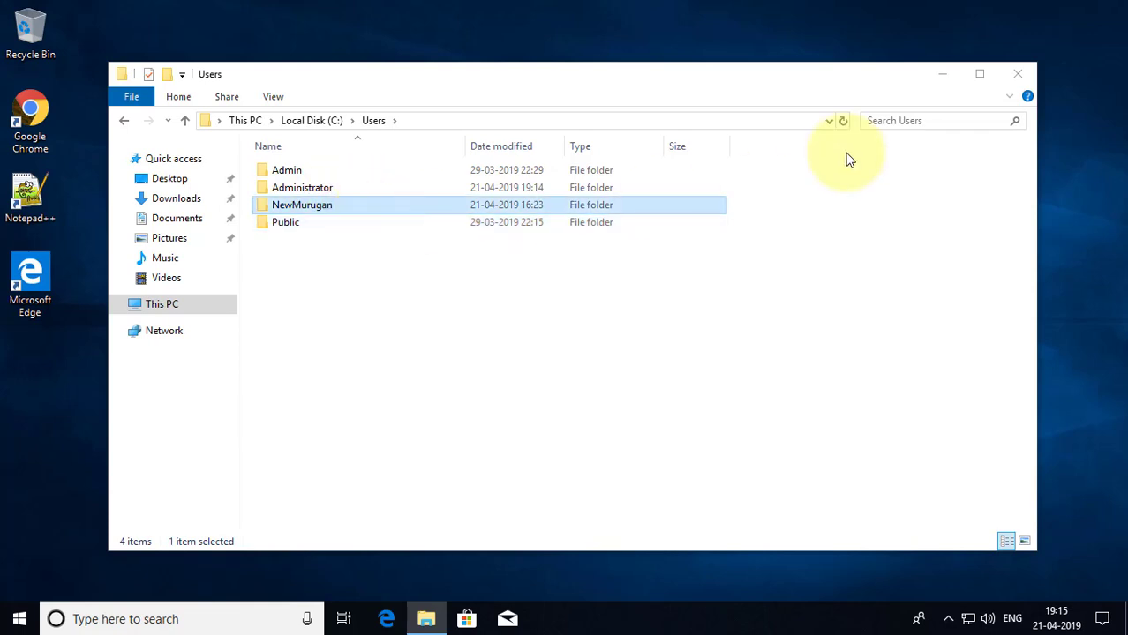
{"action": "left_click", "coordinate": [943, 76]}
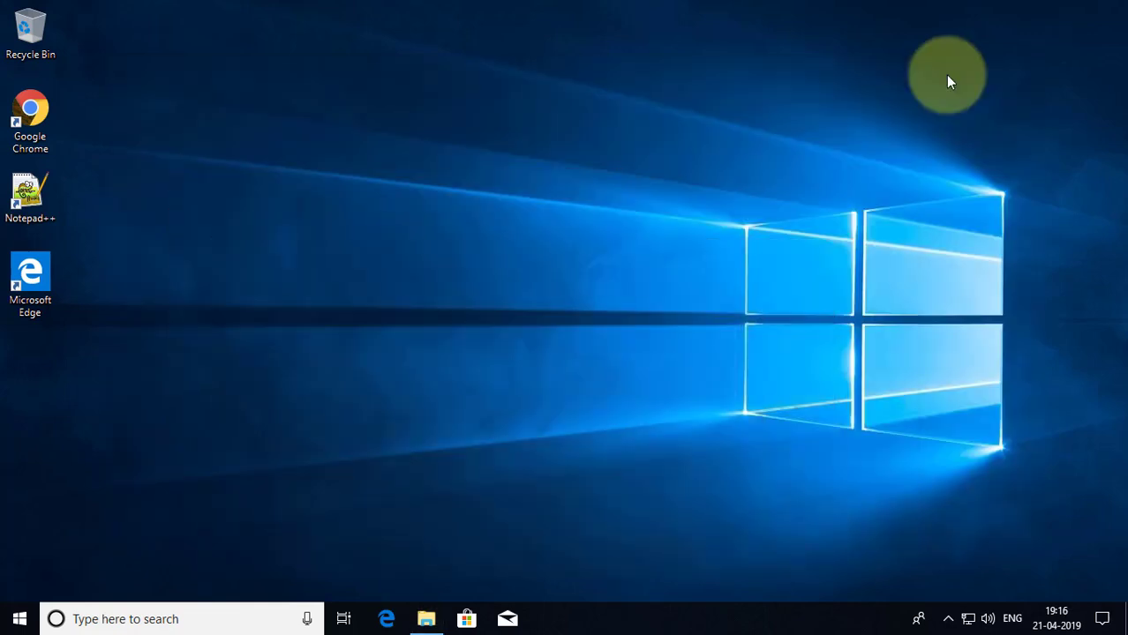
Search Windows for "regedit", run Registry Editor as administrator, and move its window nearer the middle of the desktop.
{"action": "left_click", "coordinate": [110, 619]}
{"action": "type", "text": "regedit"}
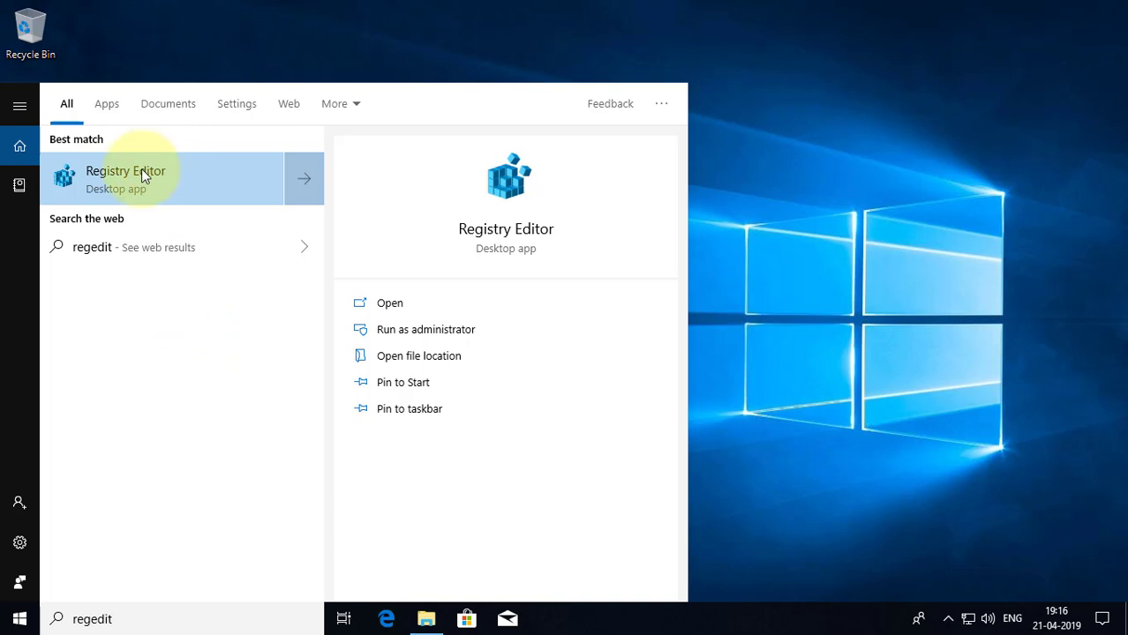
{"action": "right_click", "coordinate": [155, 172]}
{"action": "left_click", "coordinate": [194, 184]}
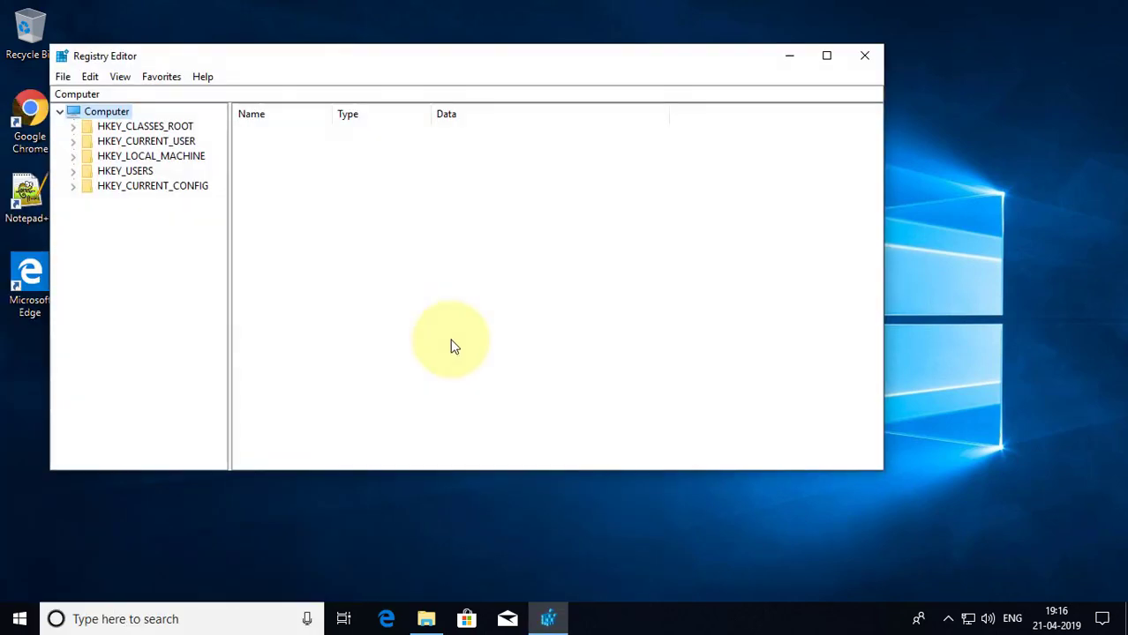
{"action": "left_click_drag", "start_coordinate": [481, 64], "coordinate": [664, 54]}
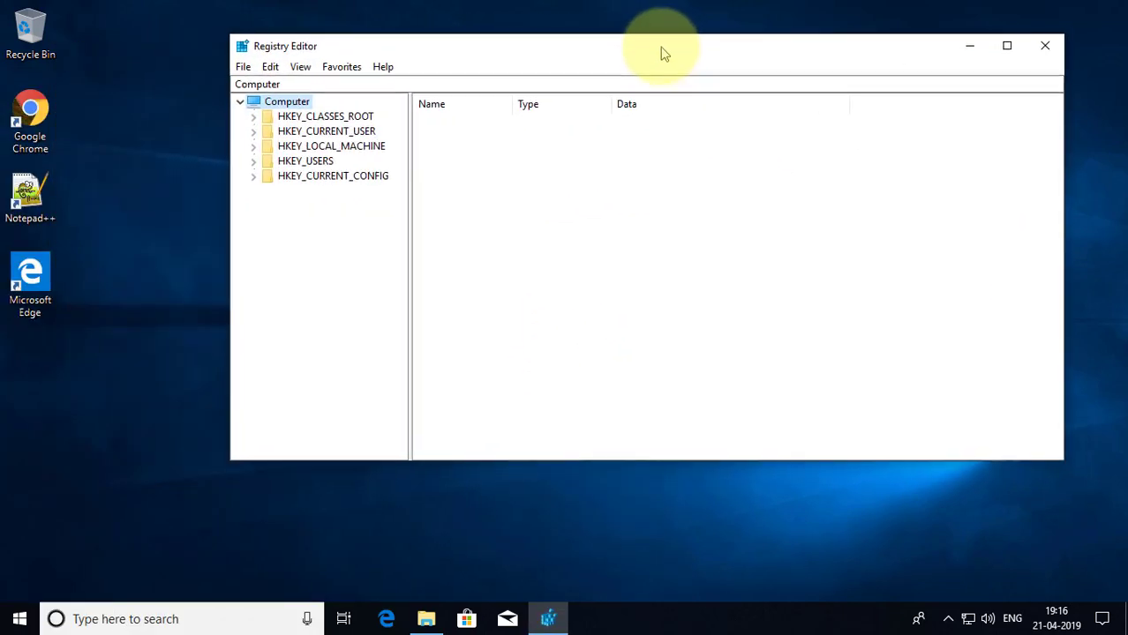
Expand the registry tree to HKEY_LOCAL_MACHINE\SOFTWARE\Microsoft.
{"action": "left_click", "coordinate": [256, 148]}
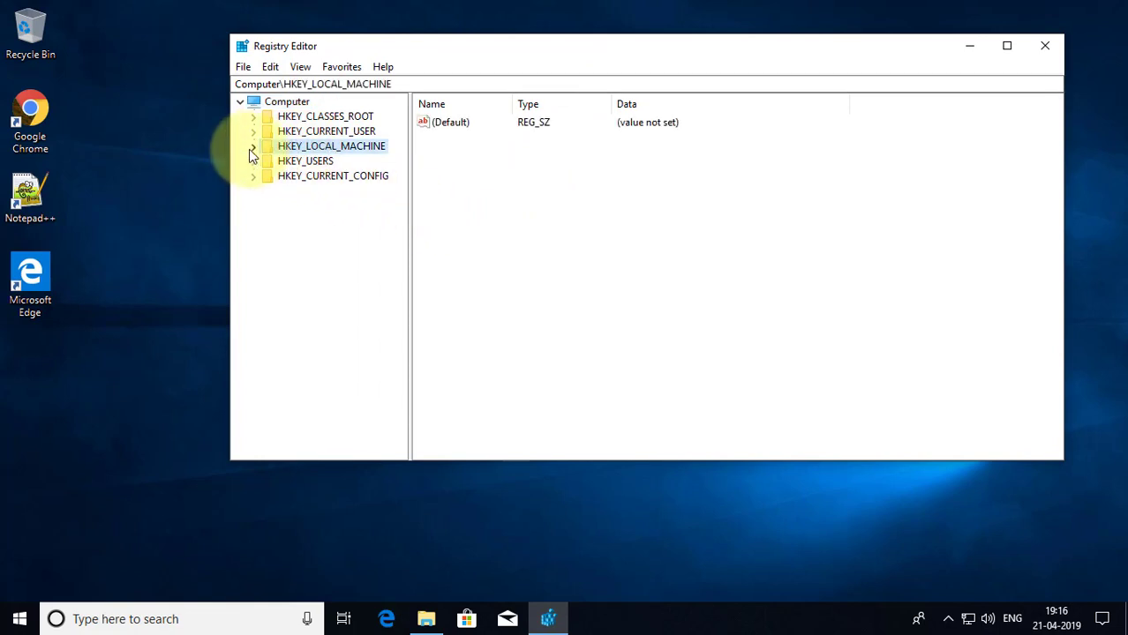
{"action": "left_click", "coordinate": [254, 147]}
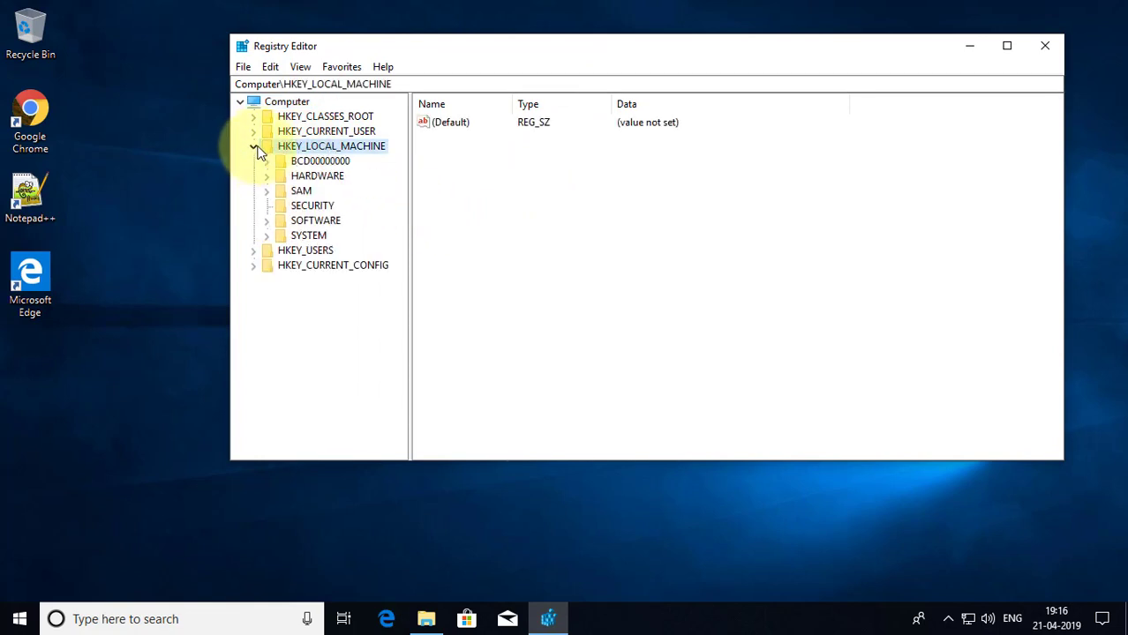
{"action": "left_click", "coordinate": [319, 222]}
{"action": "left_click", "coordinate": [266, 222]}
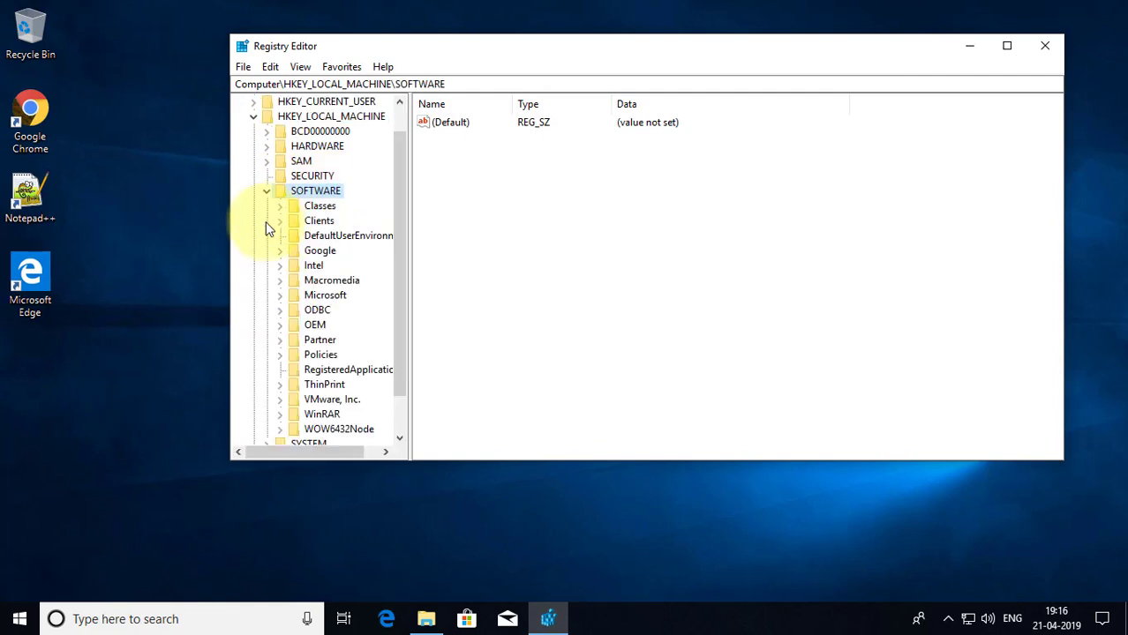
{"action": "left_click_drag", "start_coordinate": [401, 222], "coordinate": [395, 233]}
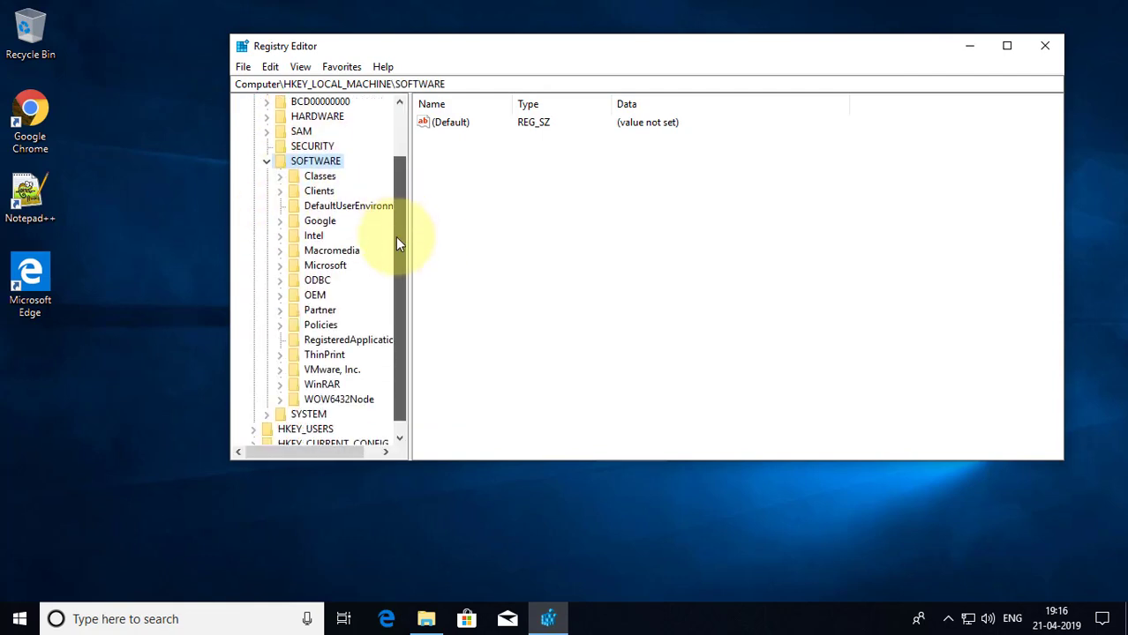
{"action": "left_click", "coordinate": [322, 267]}
{"action": "left_click", "coordinate": [284, 268]}
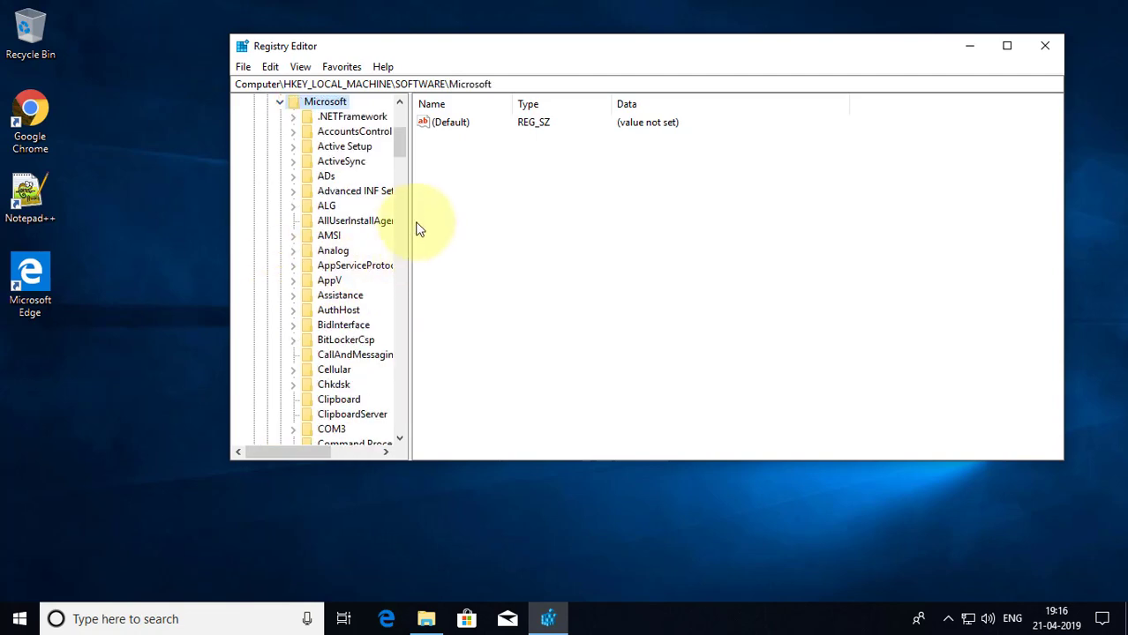
Expand Windows NT\CurrentVersion under the Microsoft key, and widen the key tree so longer names can be read.
{"action": "left_click_drag", "start_coordinate": [399, 145], "coordinate": [402, 383]}
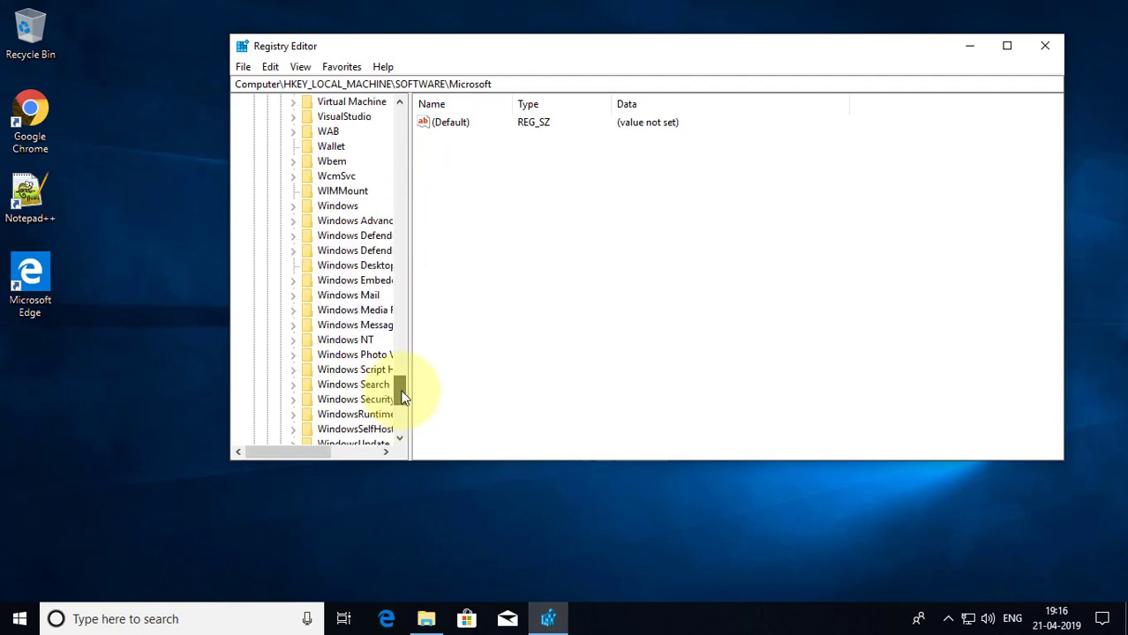
{"action": "left_click", "coordinate": [291, 340]}
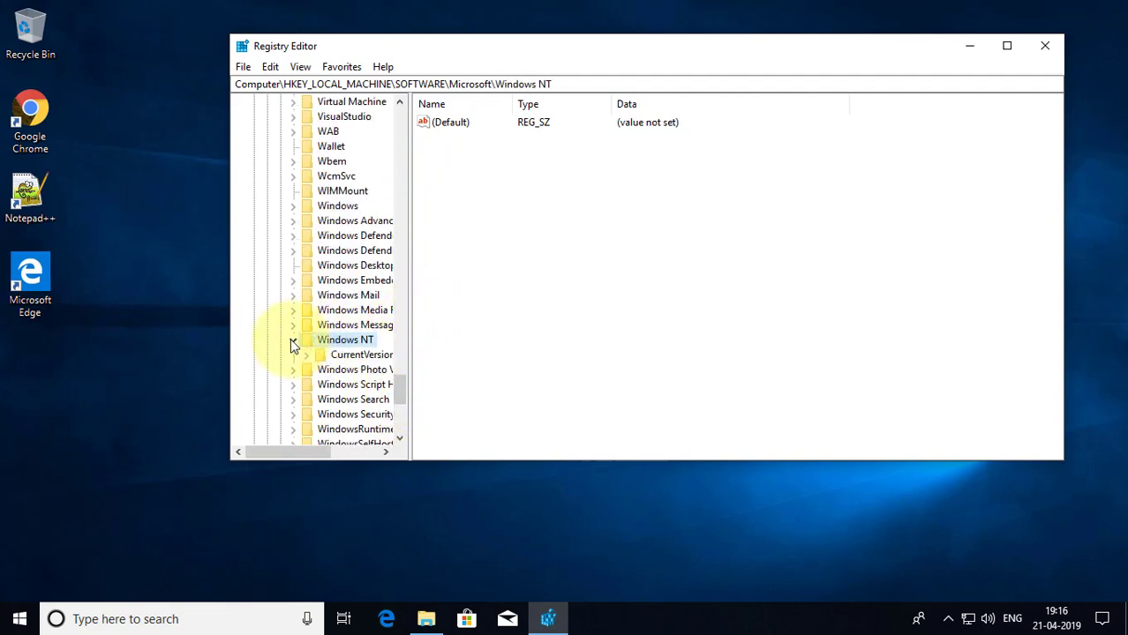
{"action": "left_click_drag", "start_coordinate": [409, 302], "coordinate": [486, 310]}
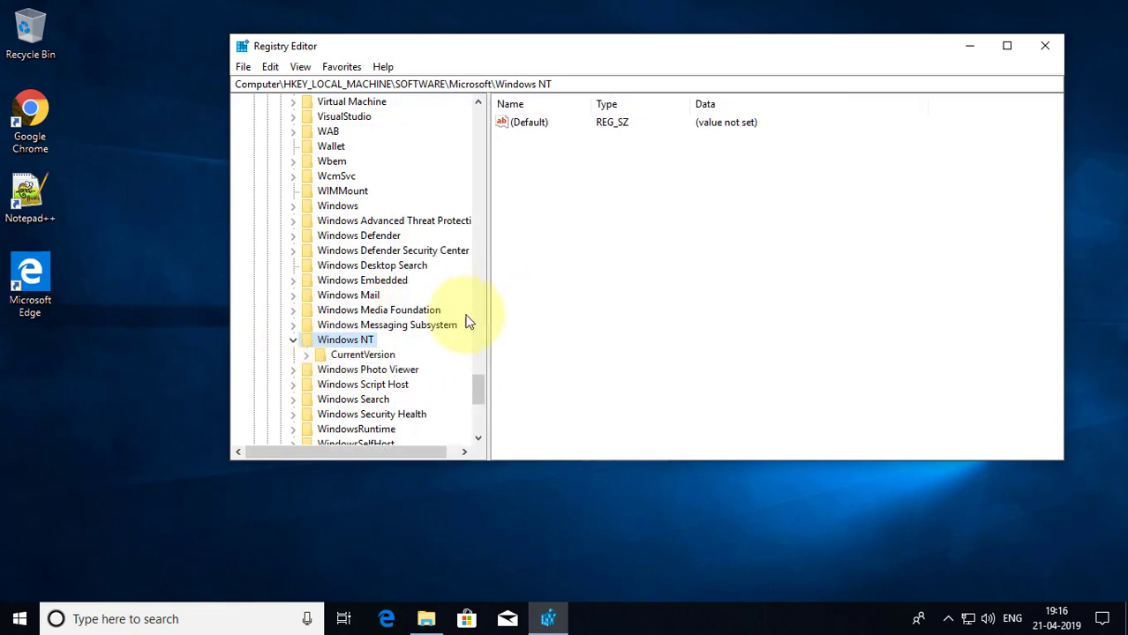
{"action": "left_click", "coordinate": [344, 355]}
{"action": "left_click", "coordinate": [307, 355]}
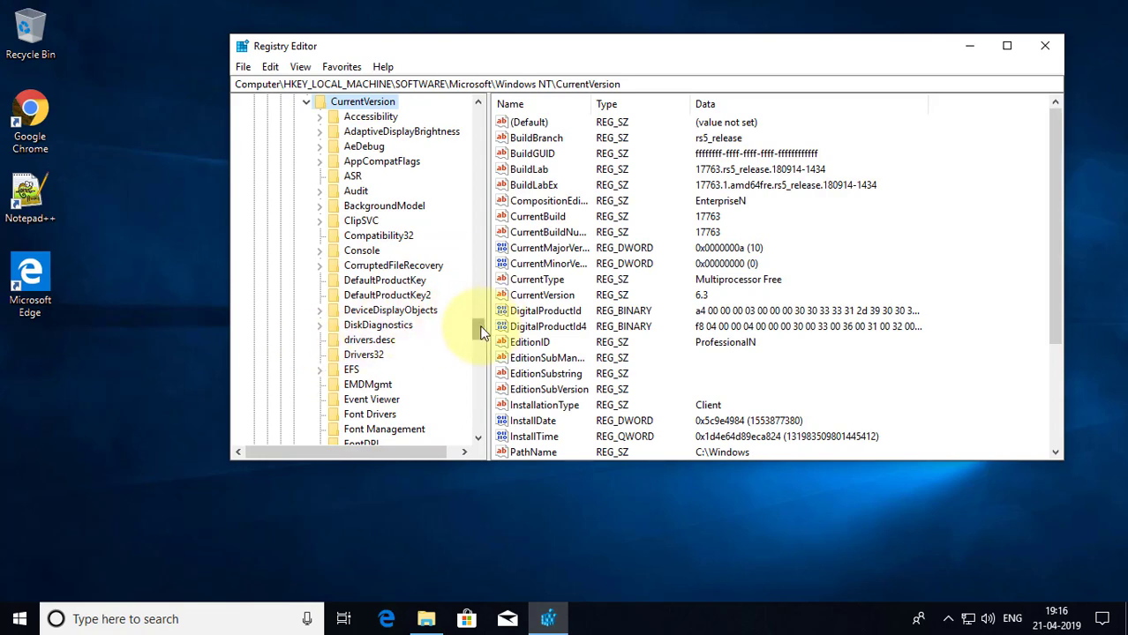
Expand the ProfileList key under CurrentVersion and widen the key tree enough to read the full SID subkey names.
{"action": "left_click_drag", "start_coordinate": [481, 331], "coordinate": [481, 370]}
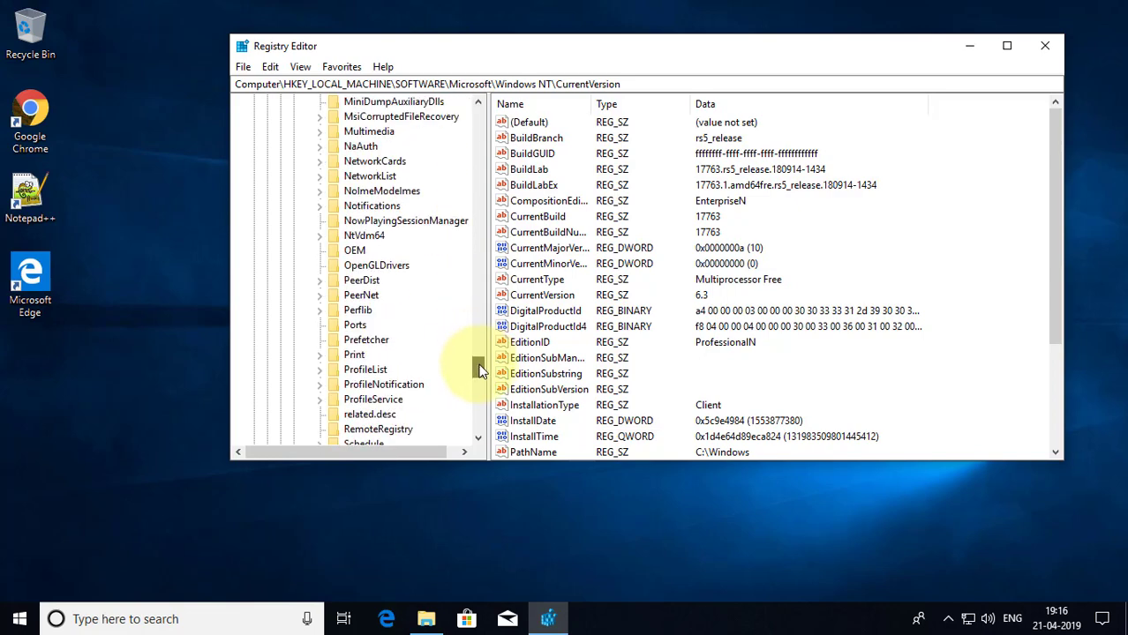
{"action": "left_click", "coordinate": [369, 371]}
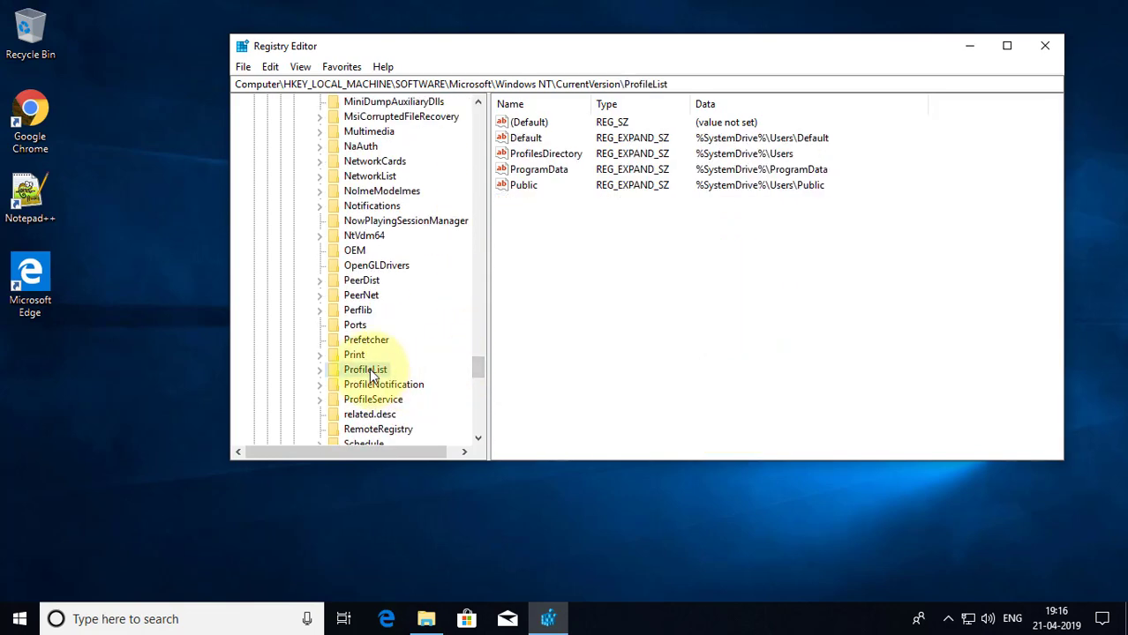
{"action": "left_click", "coordinate": [318, 370]}
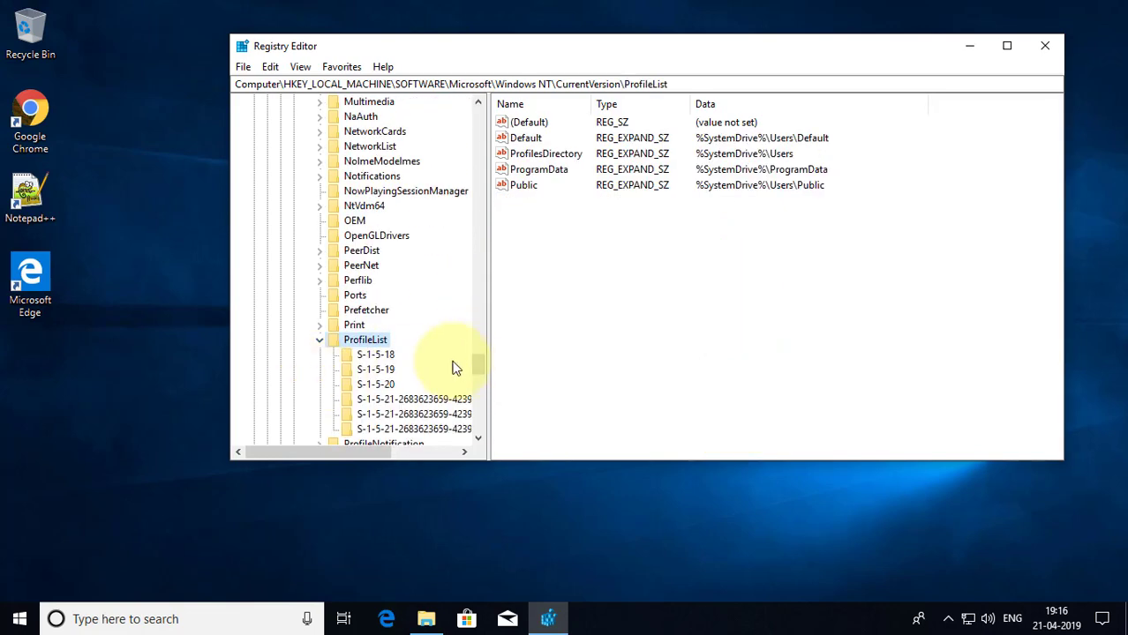
{"action": "left_click_drag", "start_coordinate": [487, 307], "coordinate": [564, 310]}
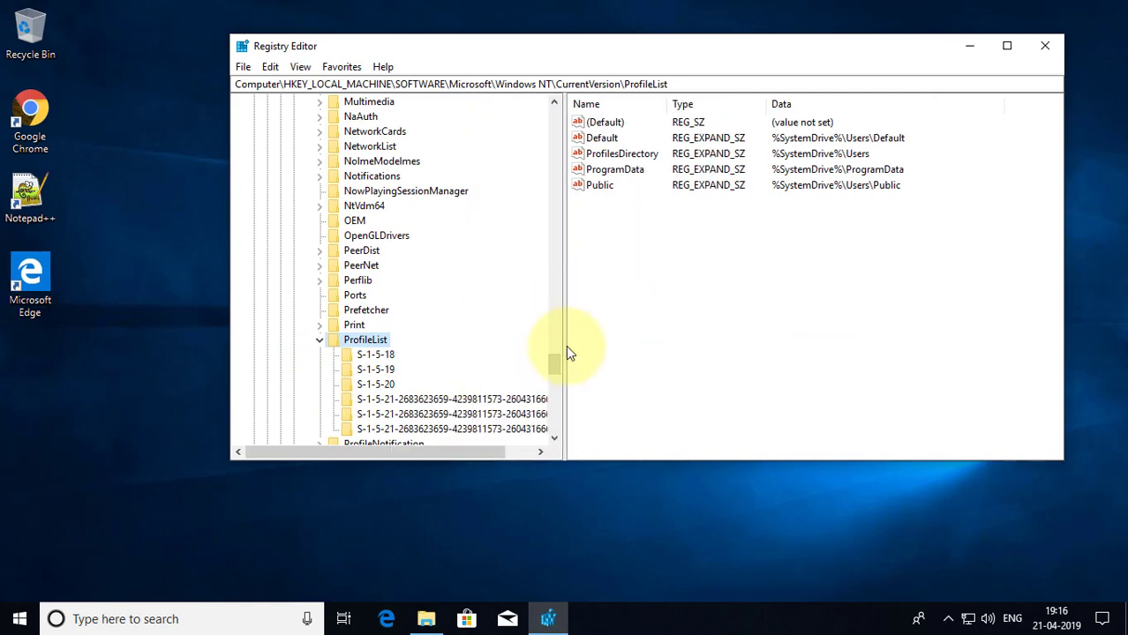
{"action": "left_click_drag", "start_coordinate": [555, 364], "coordinate": [552, 372]}
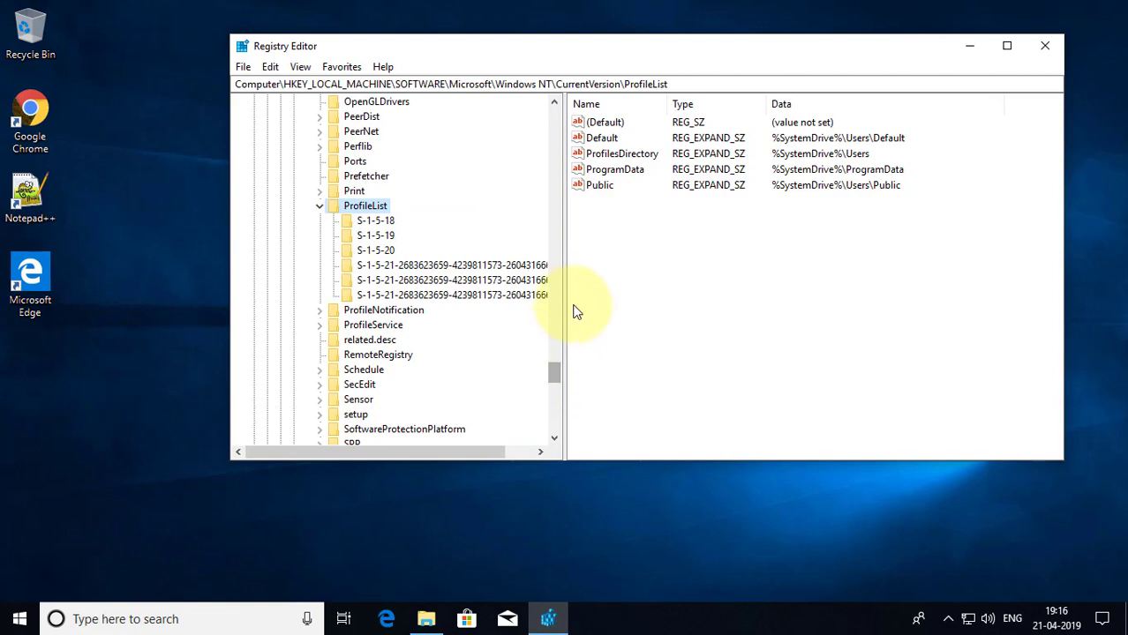
{"action": "left_click_drag", "start_coordinate": [568, 303], "coordinate": [604, 295]}
Check the long SID subkeys for the personal user's profile path, and open ProfileImagePath for editing in the subkey ending in 1002.
{"action": "left_click", "coordinate": [462, 265]}
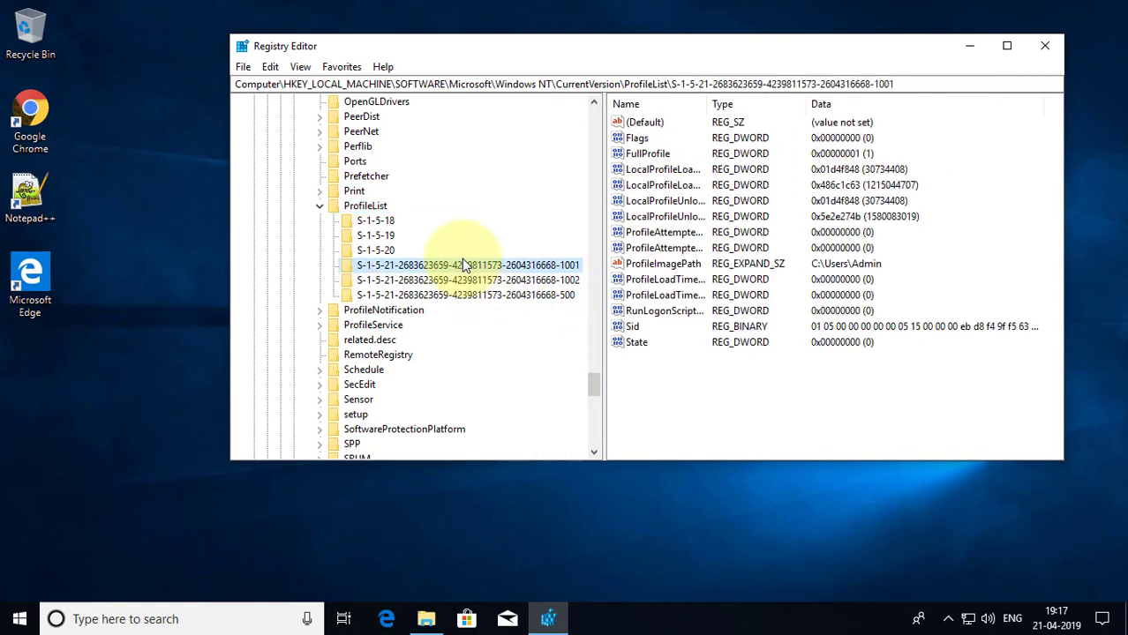
{"action": "left_click", "coordinate": [461, 280]}
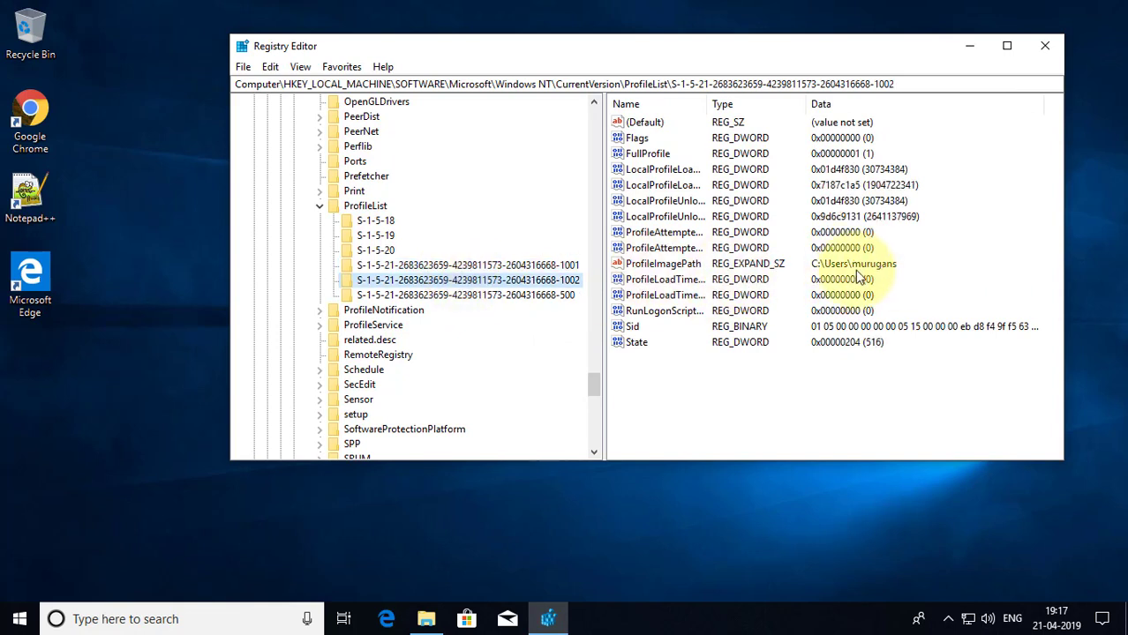
{"action": "left_click", "coordinate": [686, 269]}
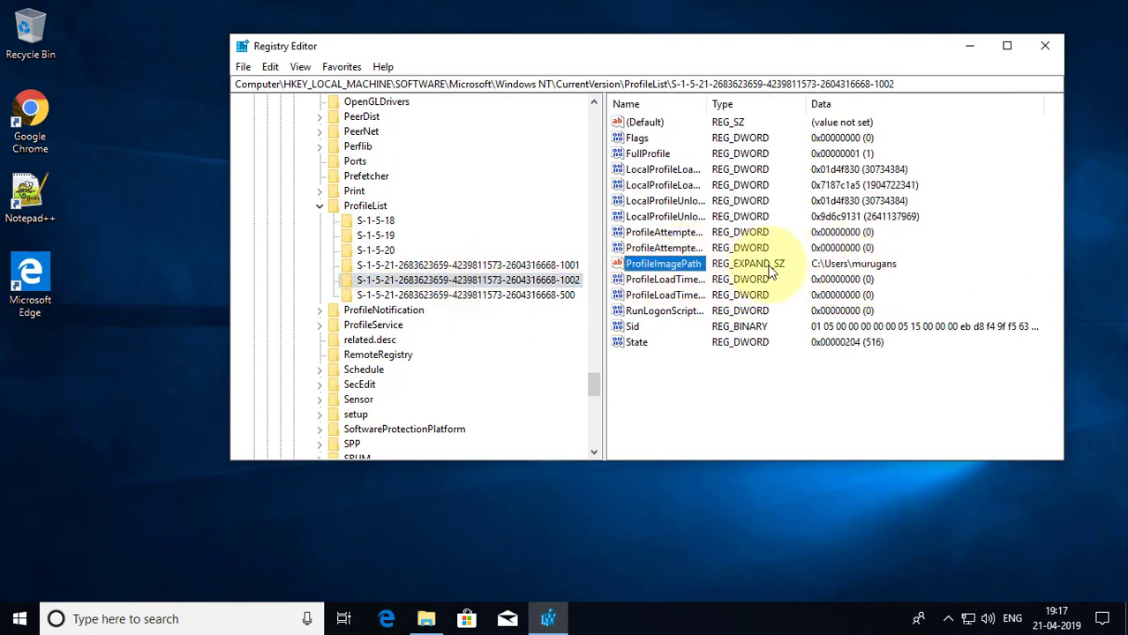
{"action": "right_click", "coordinate": [697, 268]}
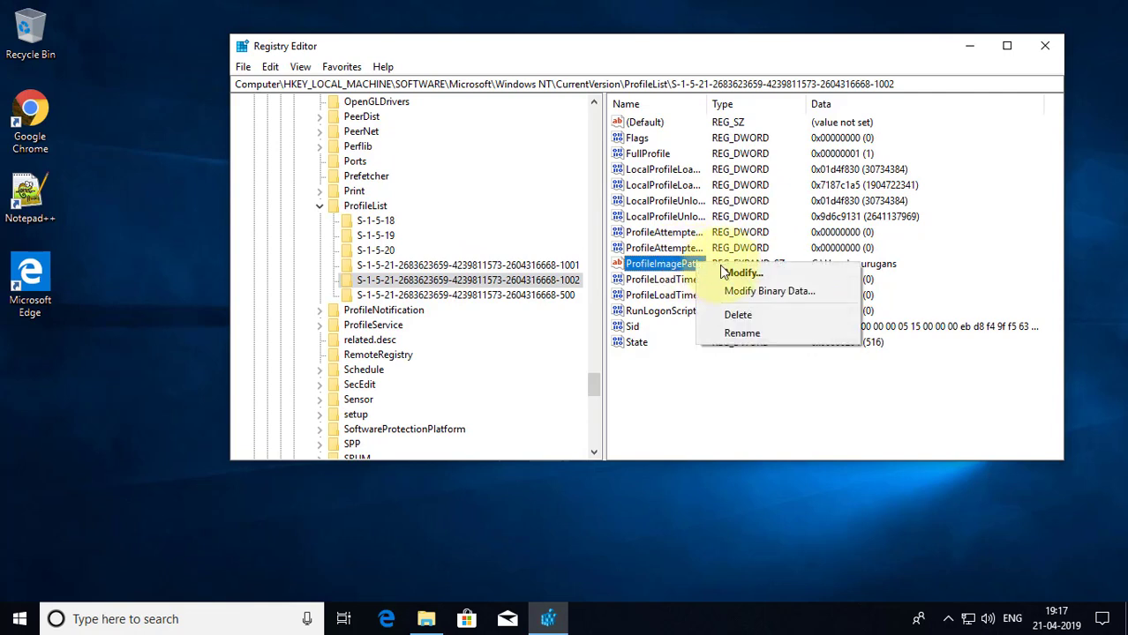
{"action": "left_click", "coordinate": [733, 274]}
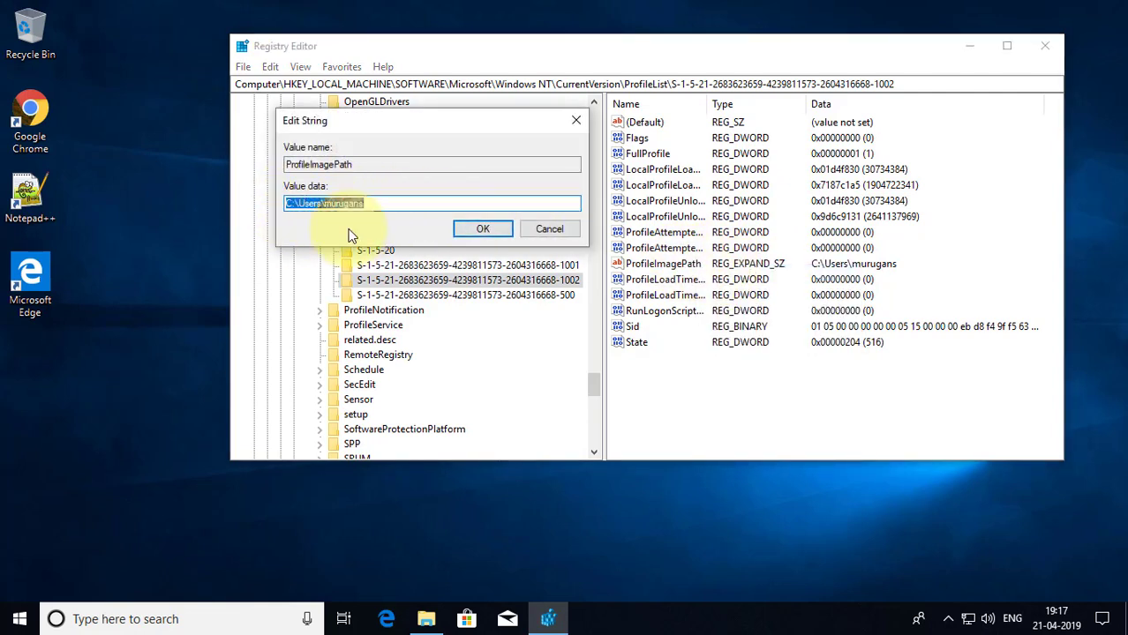
Switch to File Explorer, copy the full path of the renamed profile folder, and minimize the window.
{"action": "left_click", "coordinate": [426, 620]}
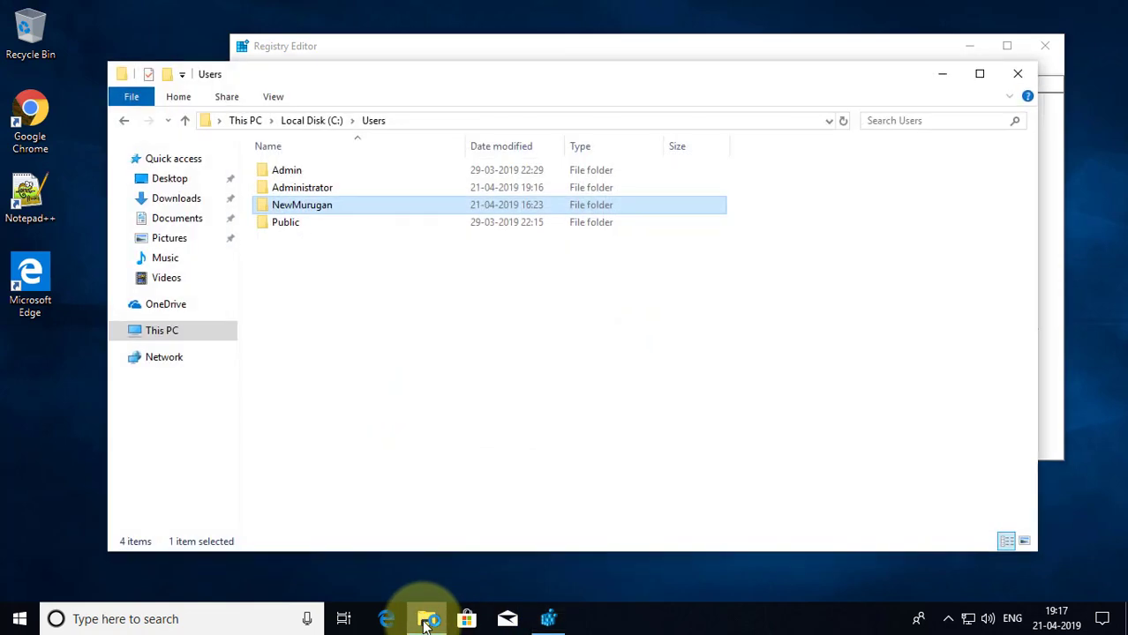
{"action": "double_click", "coordinate": [340, 212]}
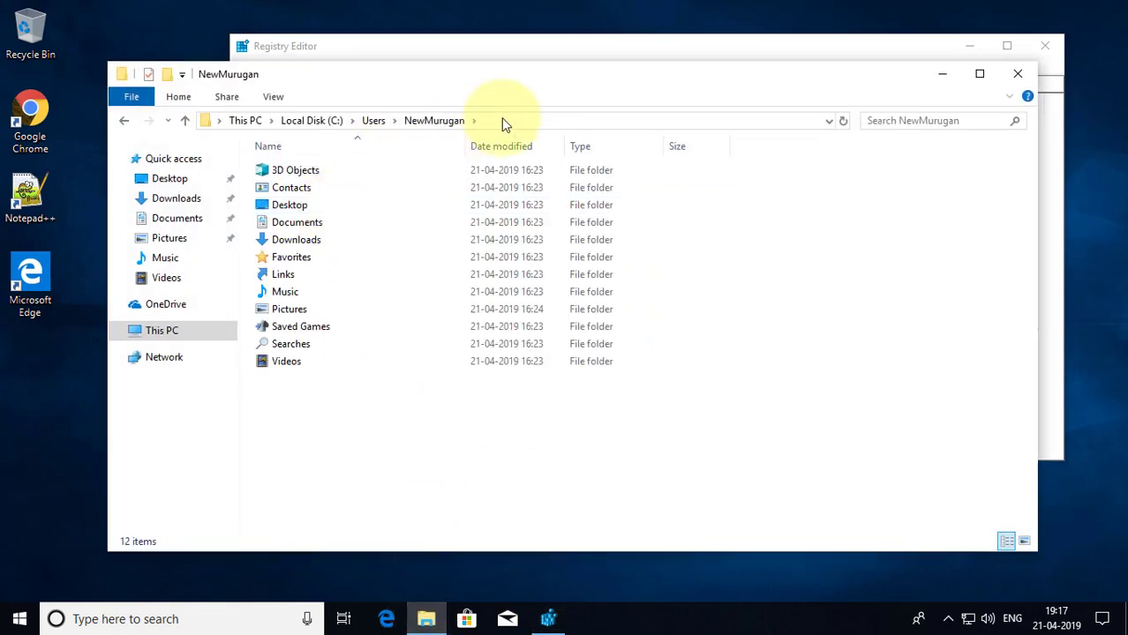
{"action": "left_click", "coordinate": [505, 123]}
{"action": "right_click", "coordinate": [291, 121]}
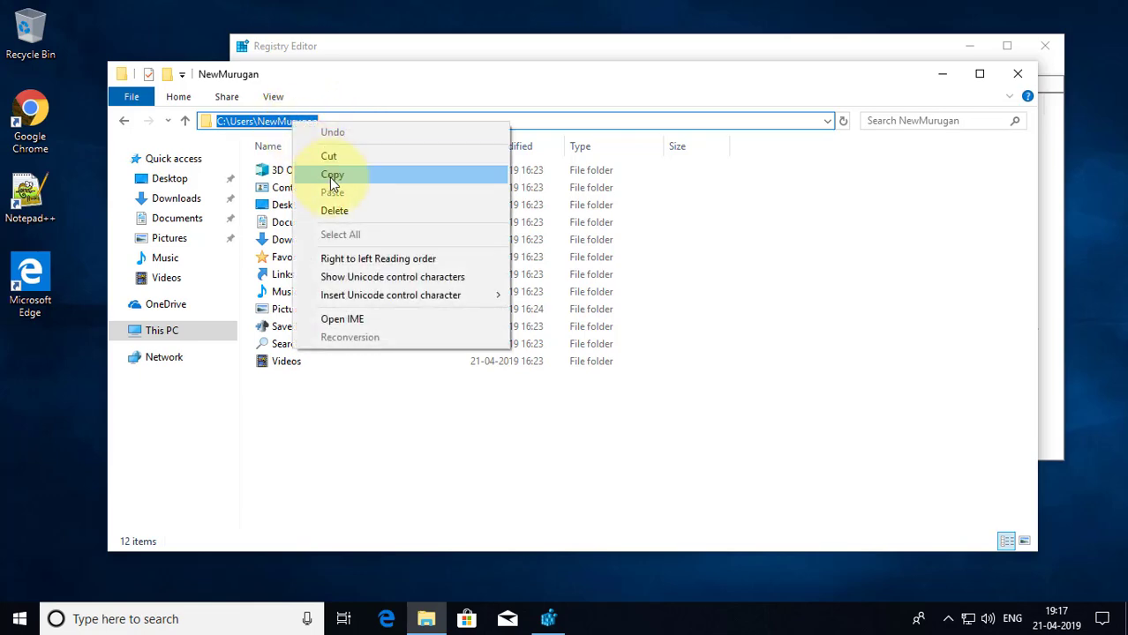
{"action": "left_click", "coordinate": [330, 173]}
{"action": "left_click", "coordinate": [941, 75]}
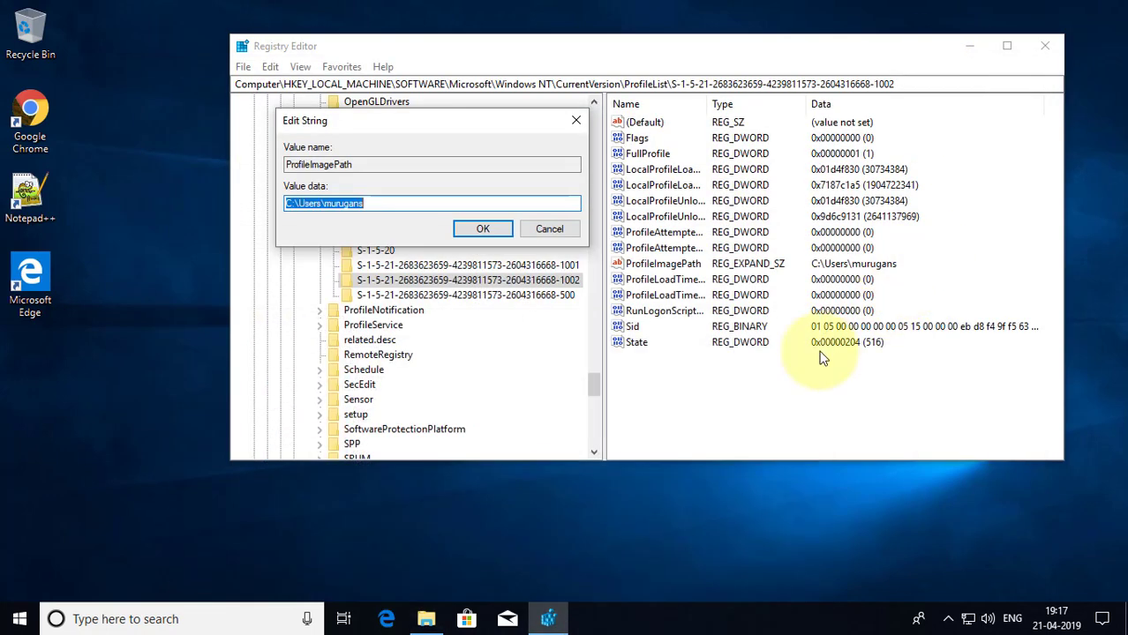
Replace the ProfileImagePath value data with the copied path of the renamed profile folder and save it.
{"action": "right_click", "coordinate": [313, 203]}
{"action": "left_click", "coordinate": [375, 269]}
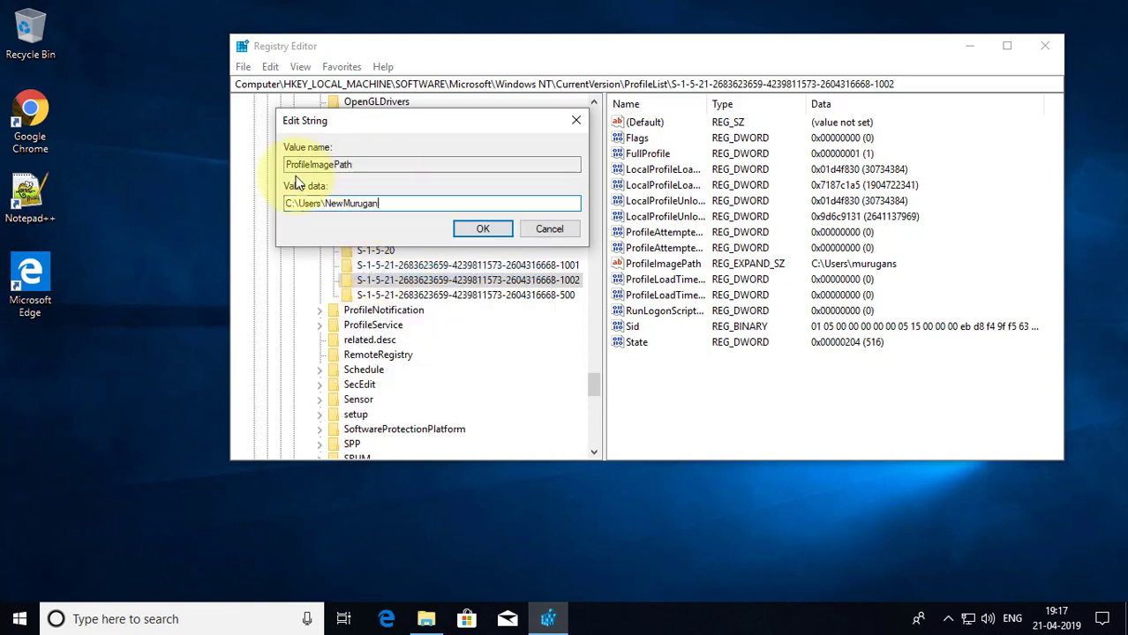
{"action": "left_click", "coordinate": [483, 230]}
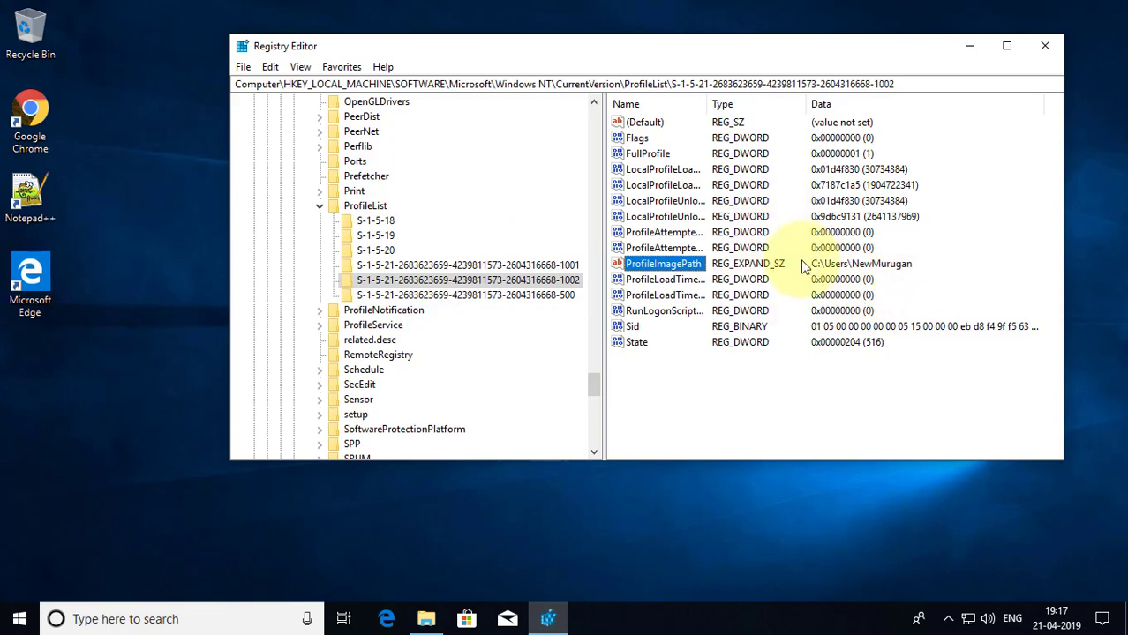
Collapse the expanded registry keys back to HKEY_LOCAL_MACHINE and close Registry Editor.
{"action": "left_click", "coordinate": [316, 208]}
{"action": "scroll", "coordinate": [311, 240], "scroll_direction": "up", "scroll_amount": 20}
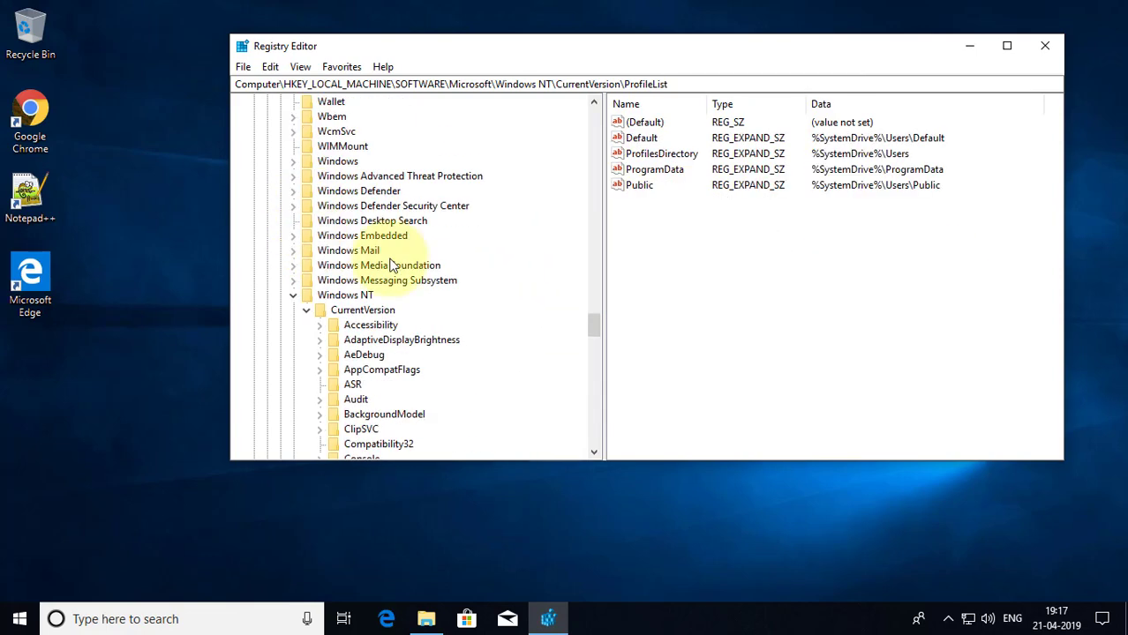
{"action": "left_click", "coordinate": [293, 295]}
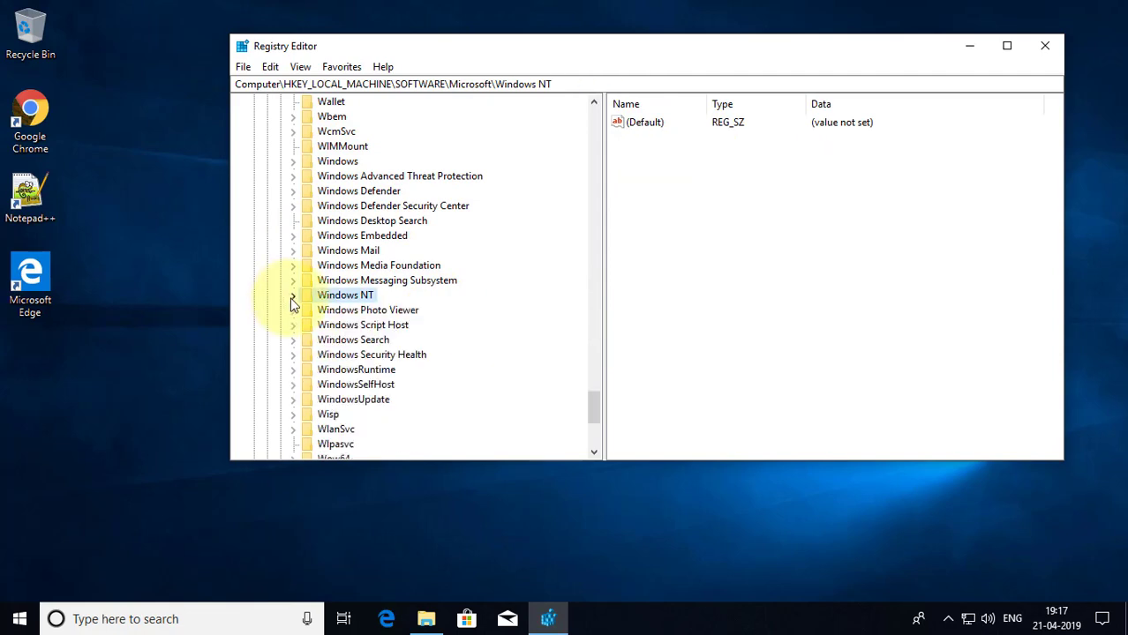
{"action": "left_click_drag", "start_coordinate": [598, 411], "coordinate": [553, 122]}
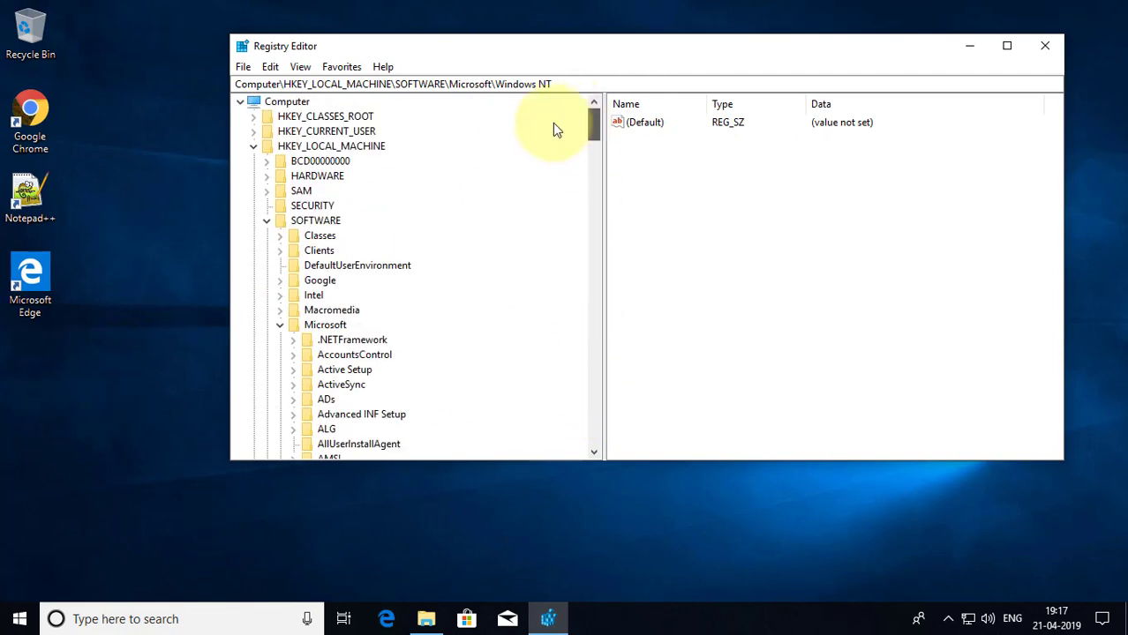
{"action": "left_click", "coordinate": [280, 325]}
{"action": "left_click", "coordinate": [266, 221]}
{"action": "left_click", "coordinate": [253, 146]}
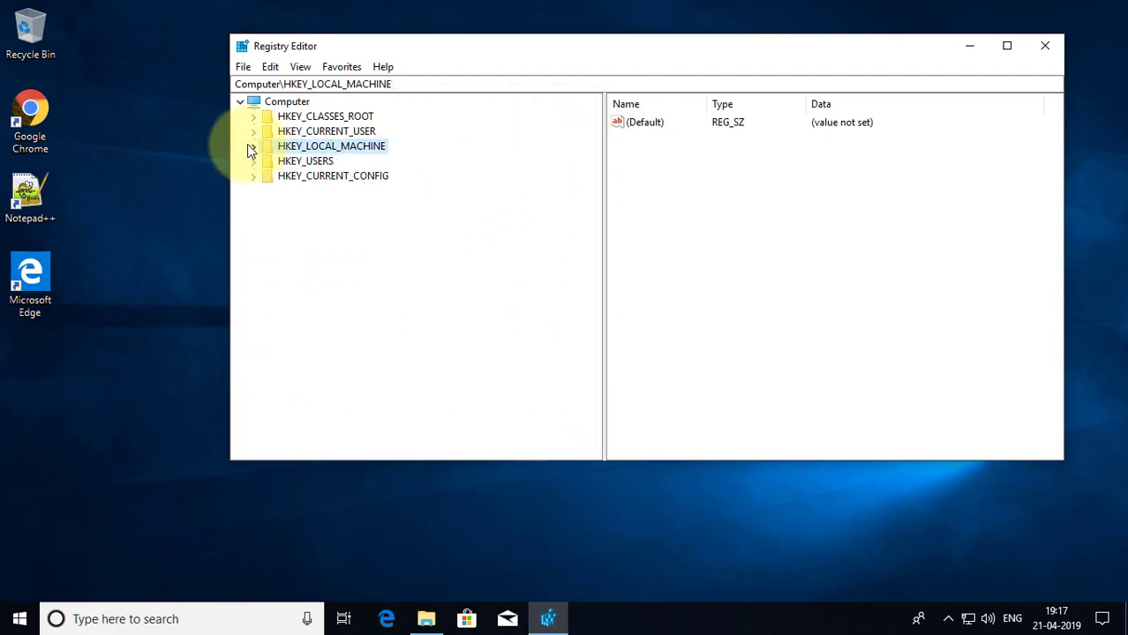
{"action": "left_click", "coordinate": [1042, 48]}
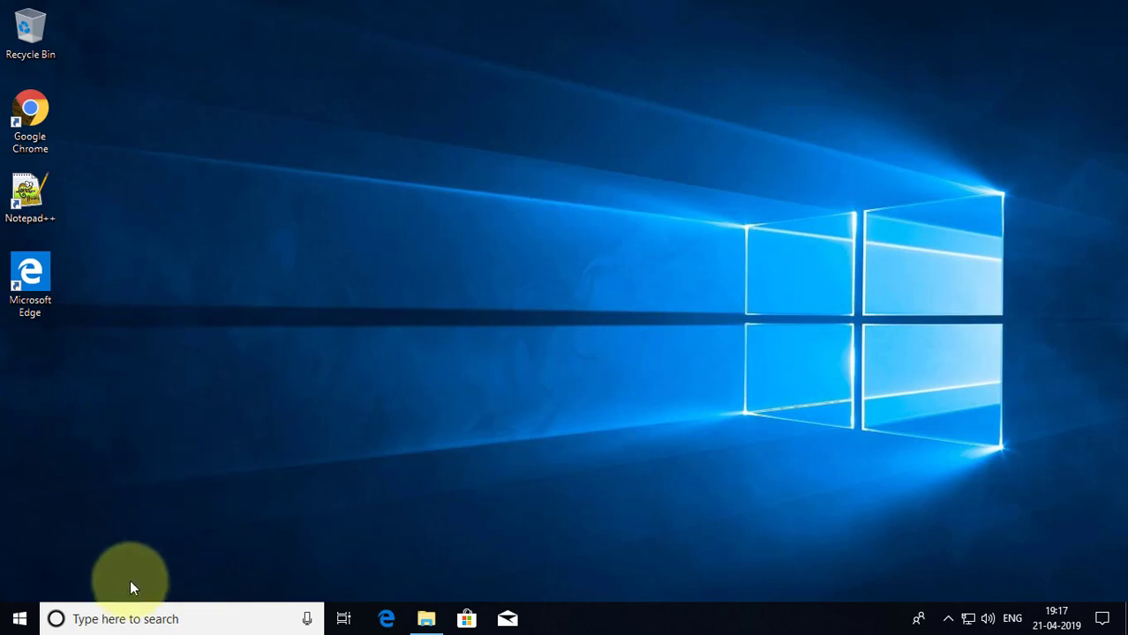
Search Windows for netplwiz, run it as administrator, and move the User Accounts window nearer the middle of the desktop.
{"action": "left_click", "coordinate": [130, 618]}
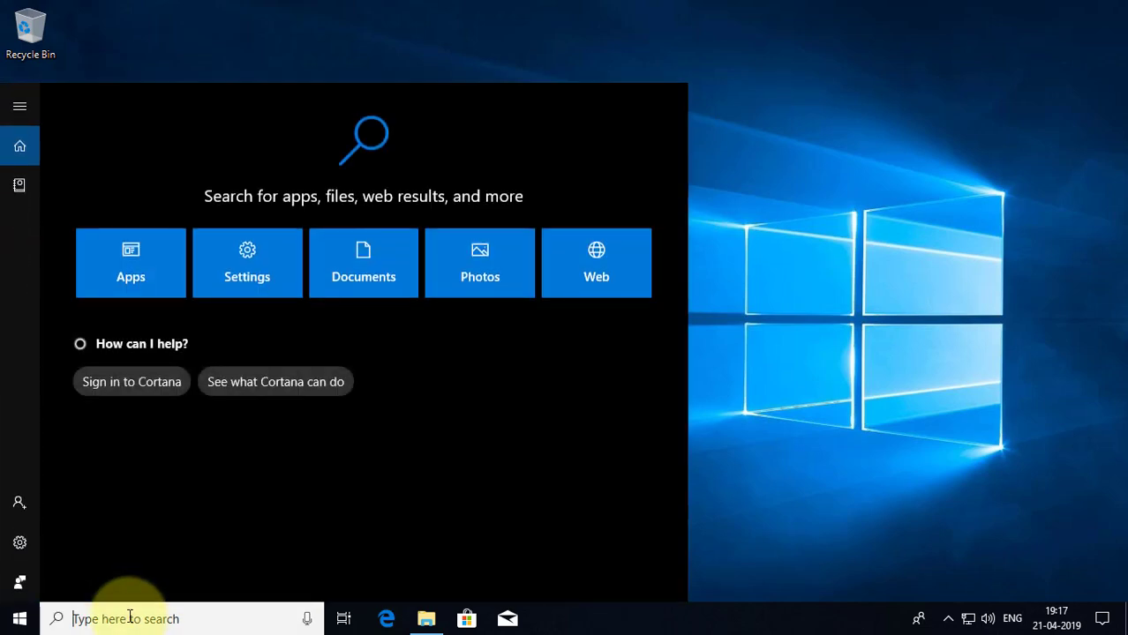
{"action": "type", "text": "netpl"}
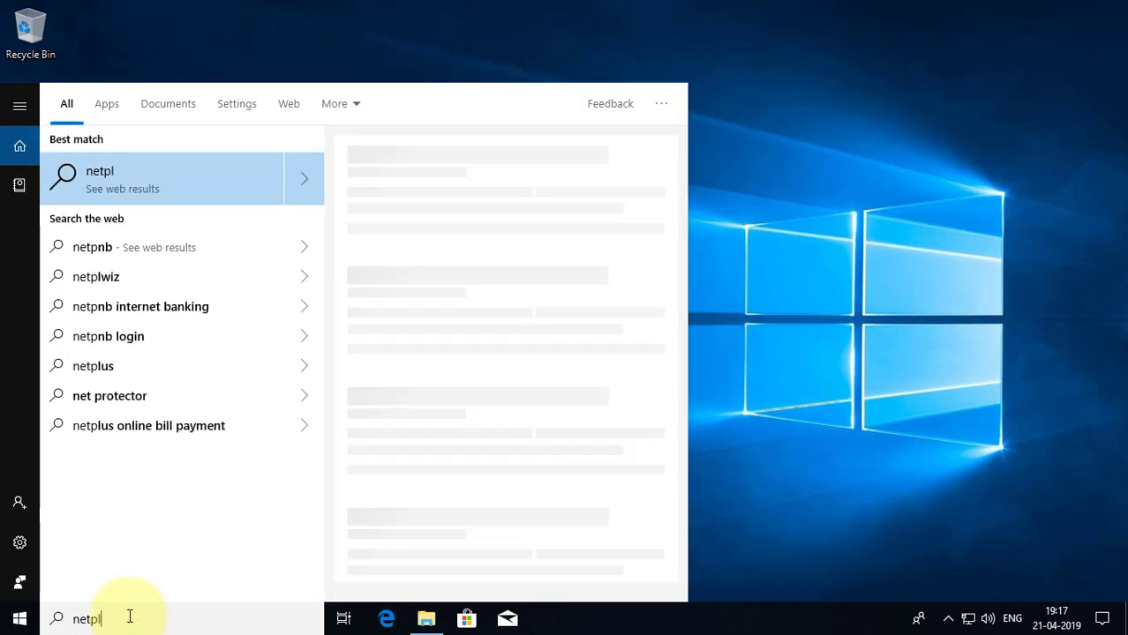
{"action": "type", "text": "w"}
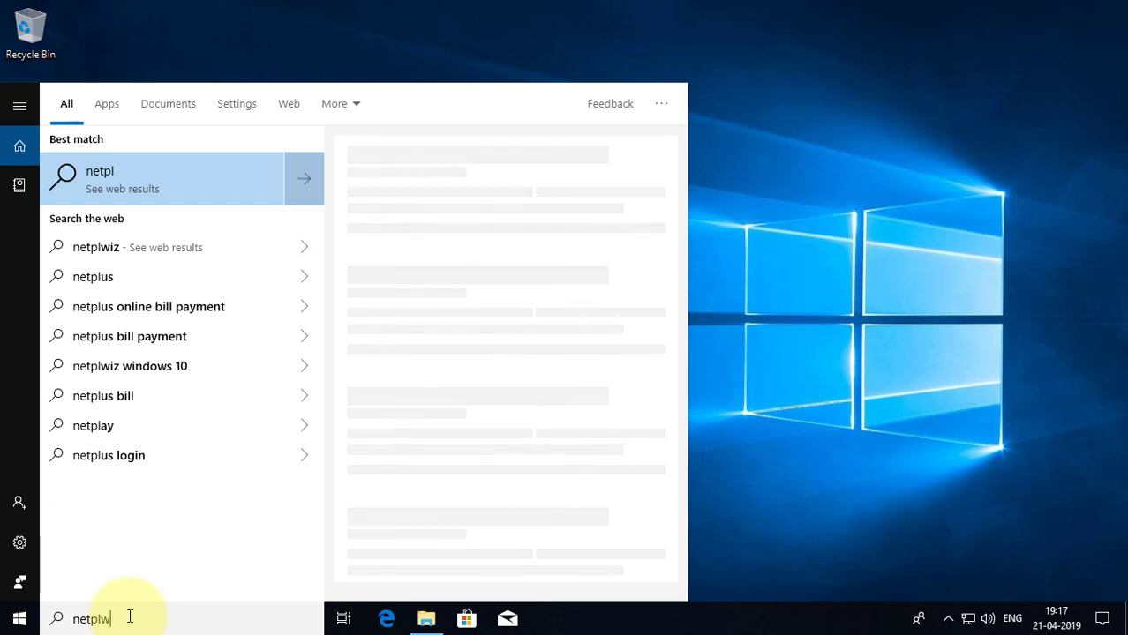
{"action": "type", "text": "iz"}
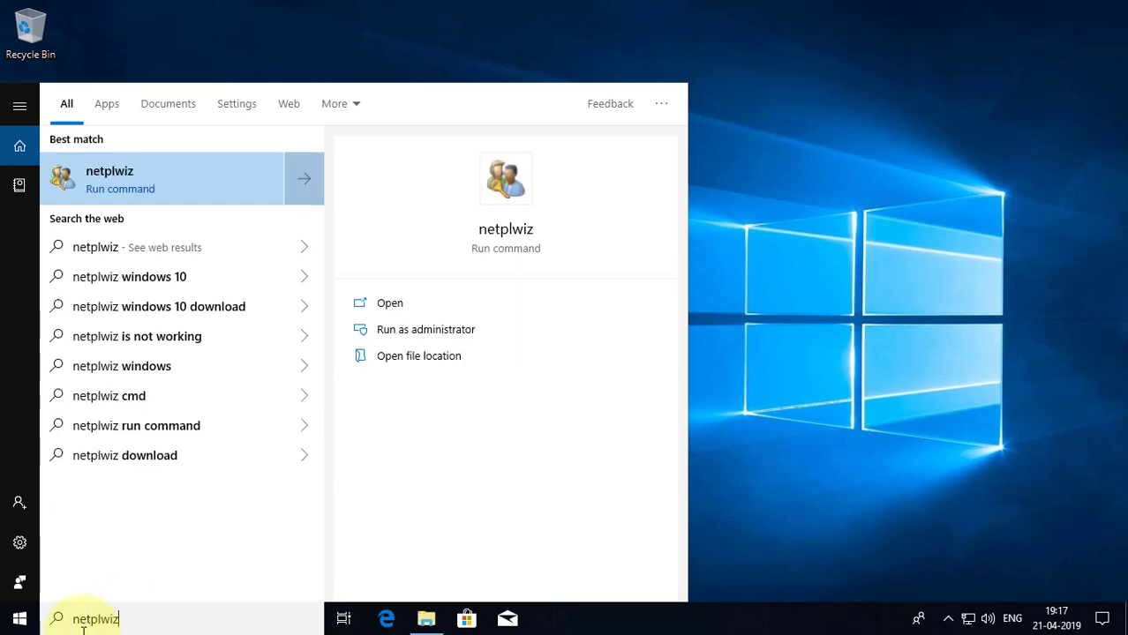
{"action": "right_click", "coordinate": [185, 178]}
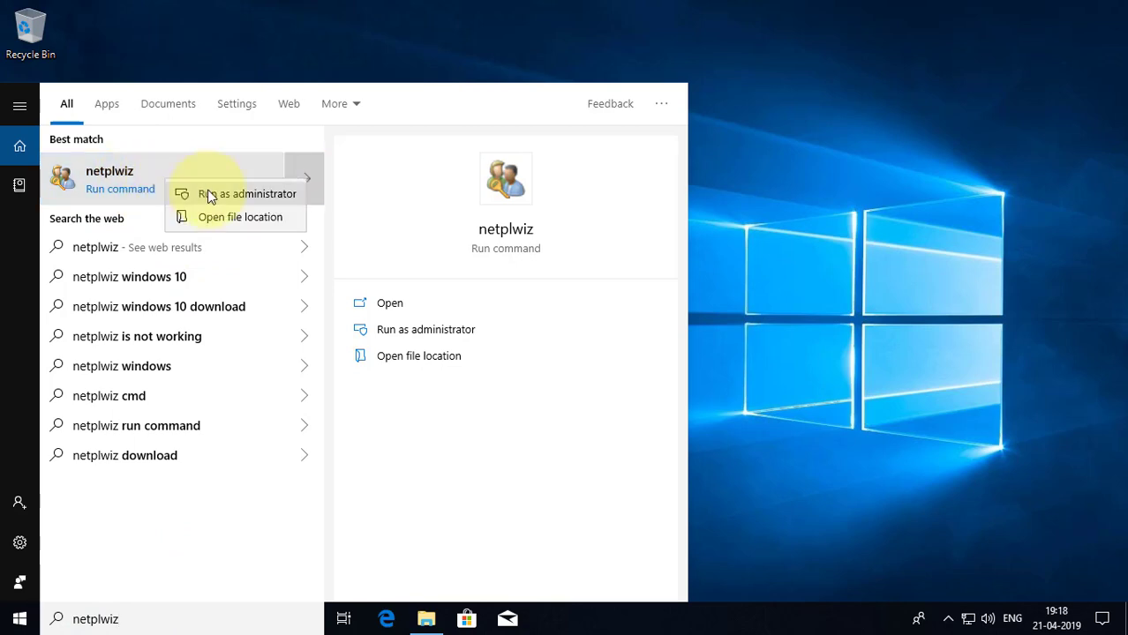
{"action": "left_click", "coordinate": [212, 194]}
{"action": "left_click_drag", "start_coordinate": [249, 60], "coordinate": [474, 69]}
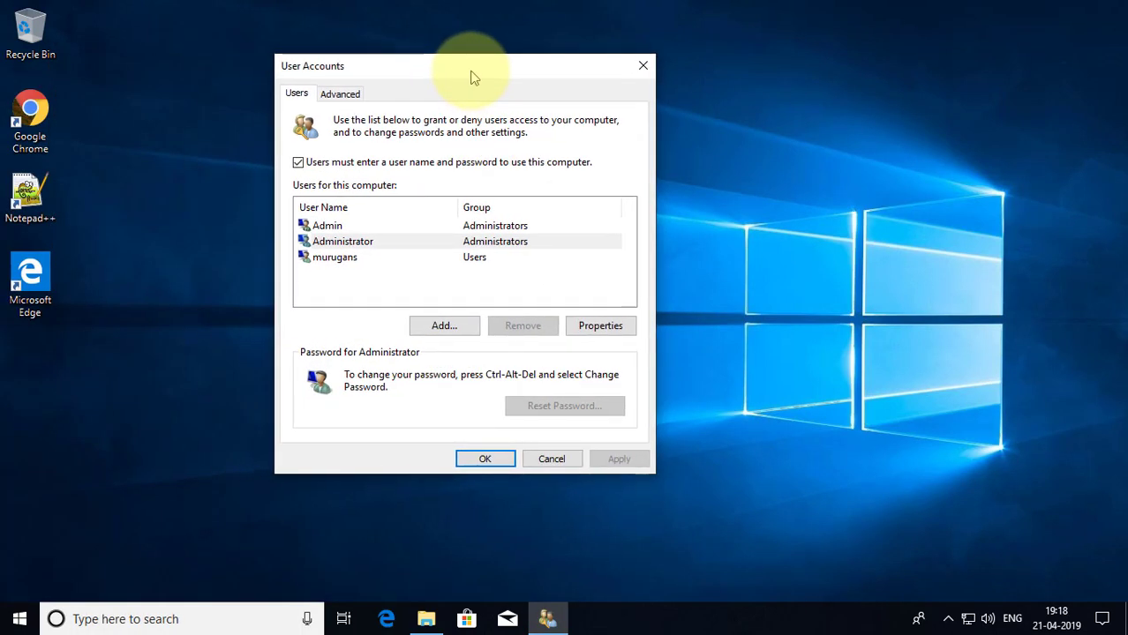
Change the personal account's user name to match the renamed profile folder, apply it, and close User Accounts.
{"action": "left_click", "coordinate": [342, 255]}
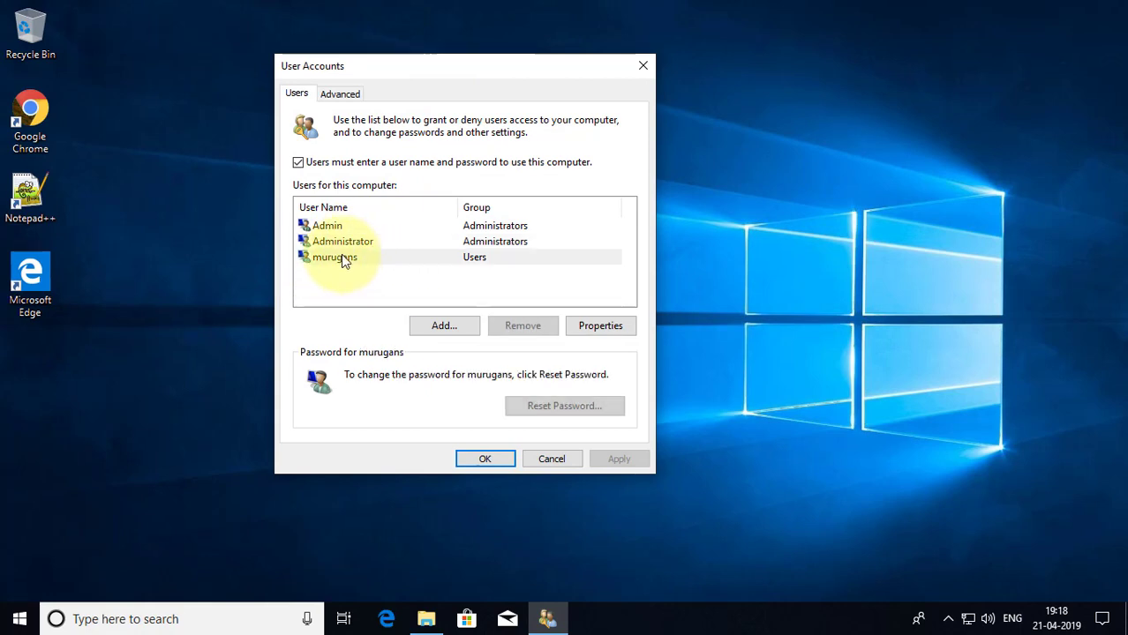
{"action": "left_click", "coordinate": [611, 325]}
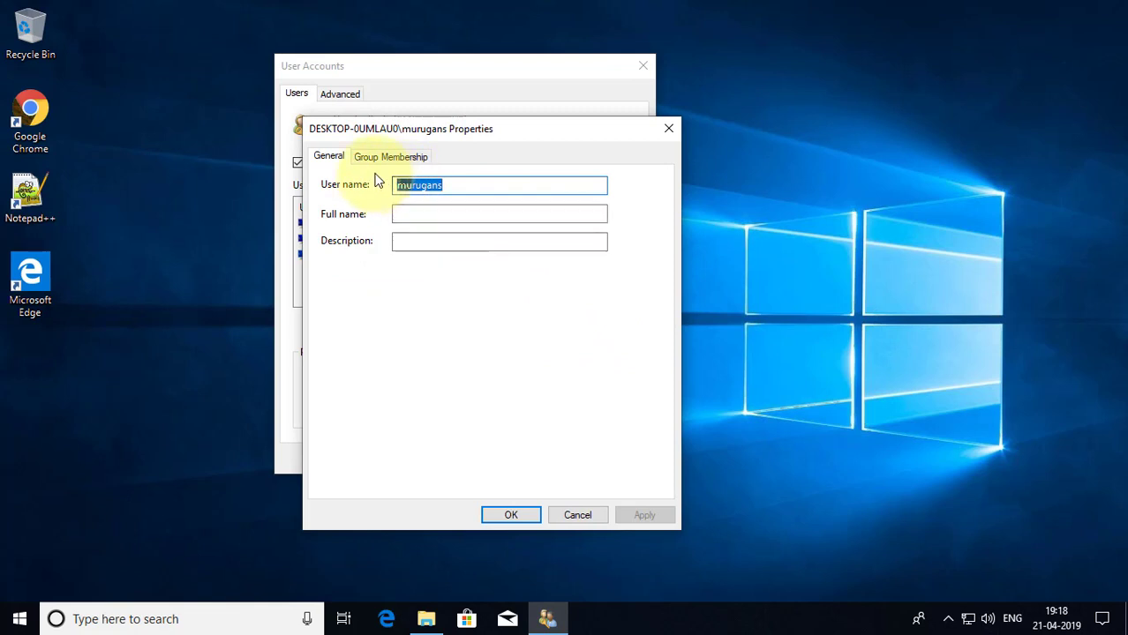
{"action": "type", "text": "NewM"}
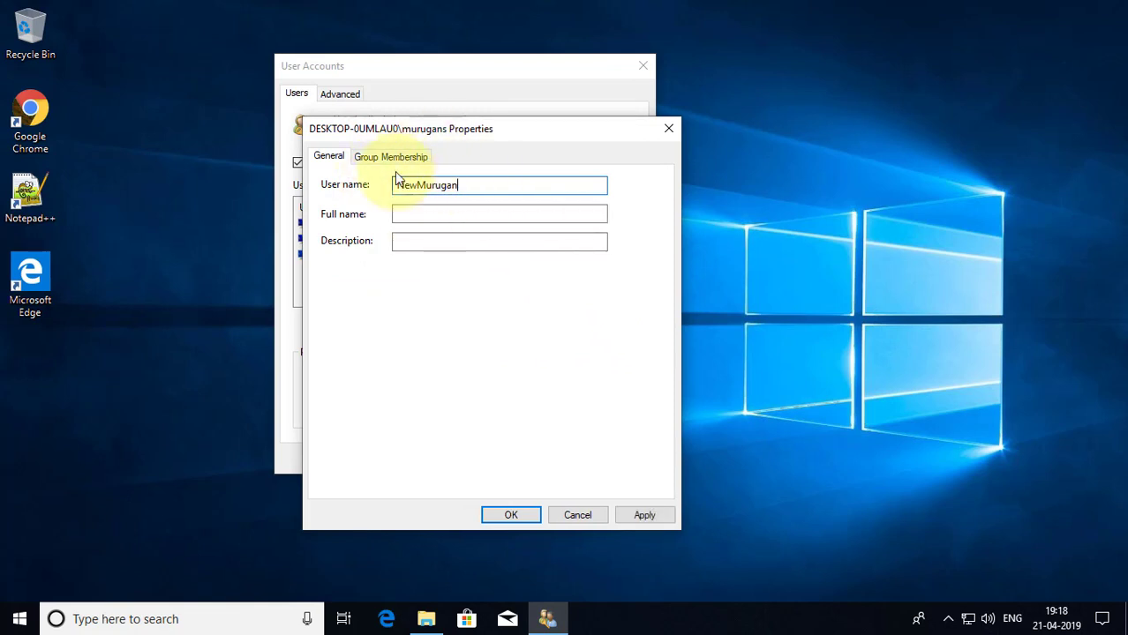
{"action": "left_click", "coordinate": [646, 519]}
{"action": "left_click", "coordinate": [513, 517]}
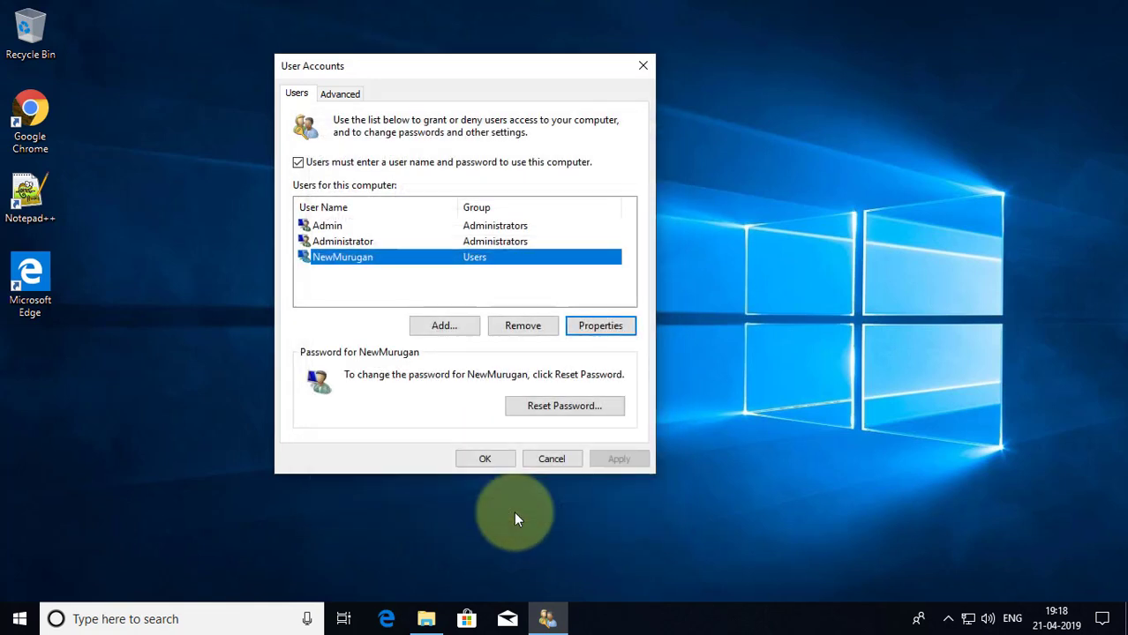
{"action": "left_click", "coordinate": [482, 465]}
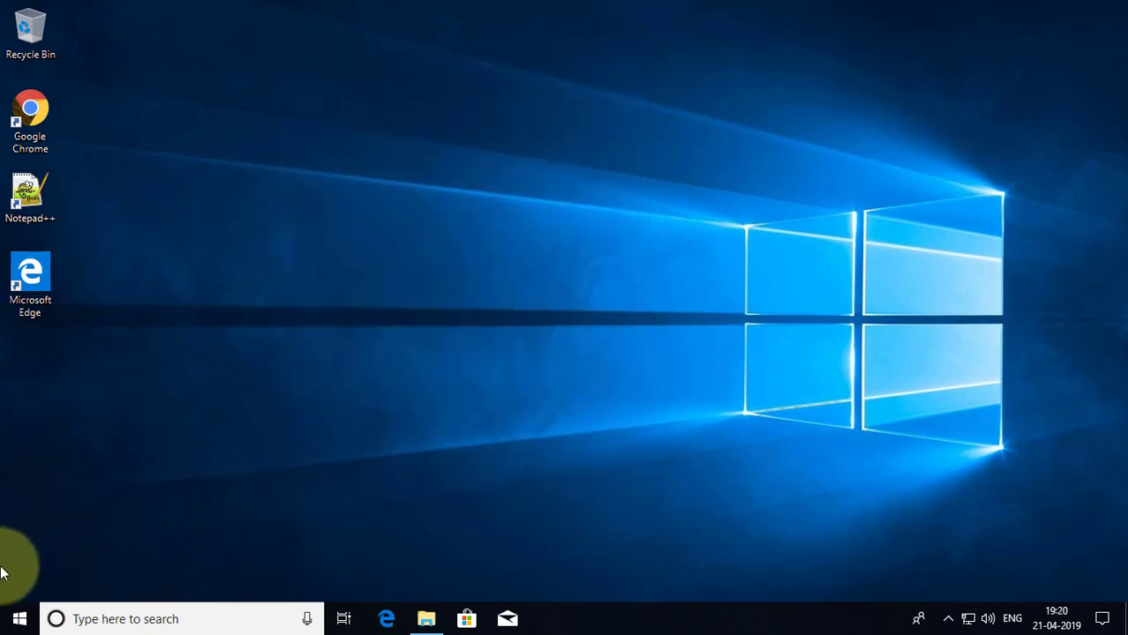
Switch from the Administrator account to the renamed personal account and sign in.
{"action": "left_click", "coordinate": [18, 620]}
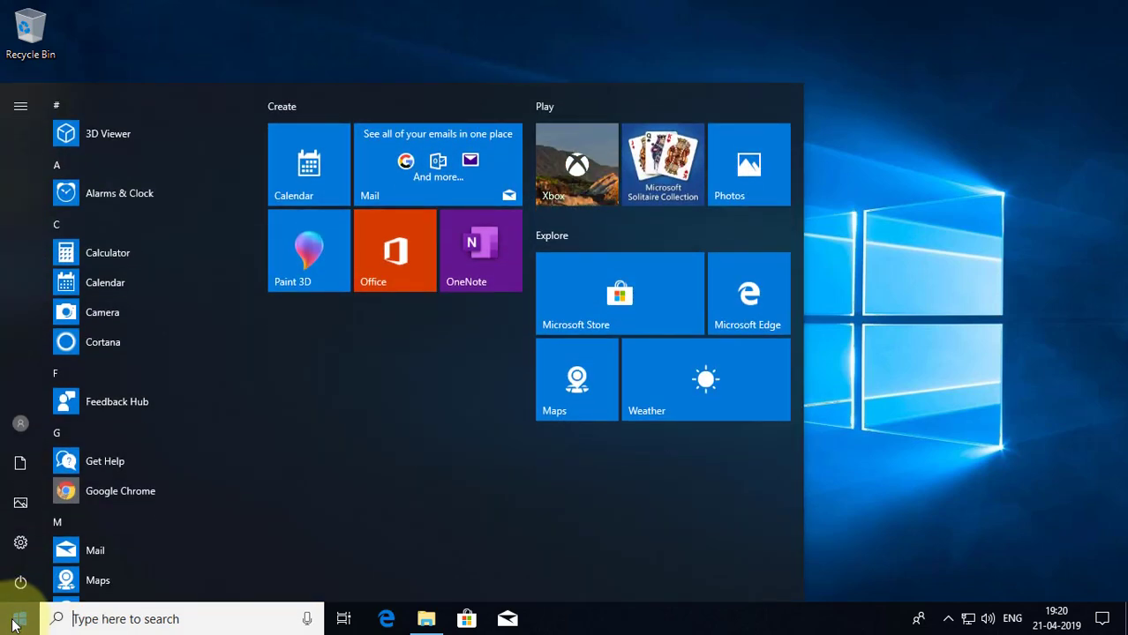
{"action": "left_click", "coordinate": [23, 424]}
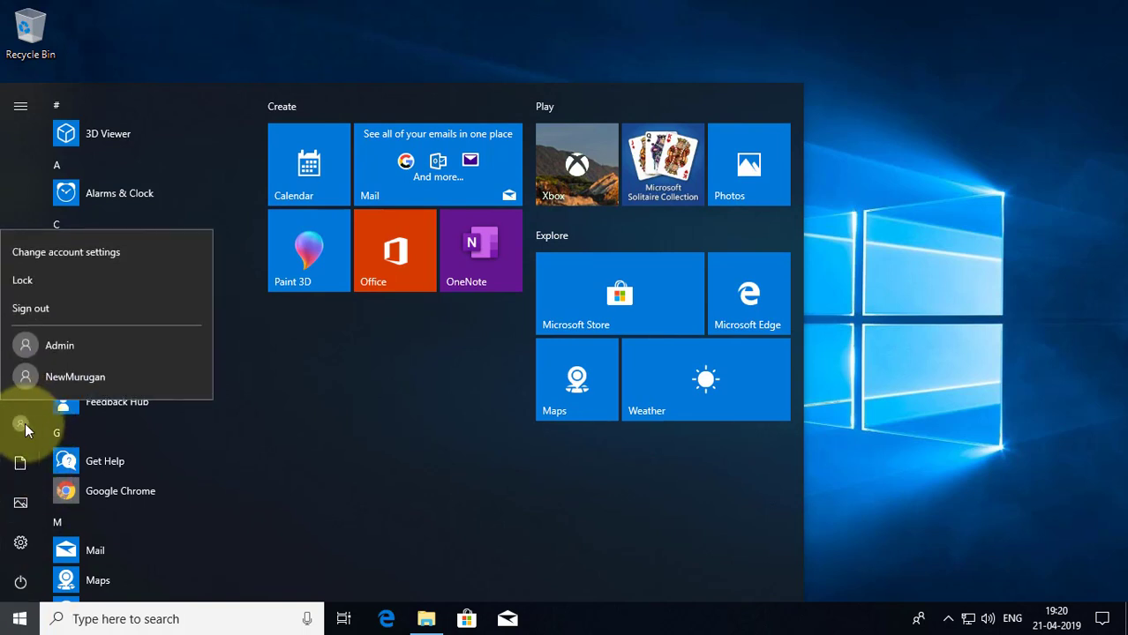
{"action": "left_click", "coordinate": [86, 377]}
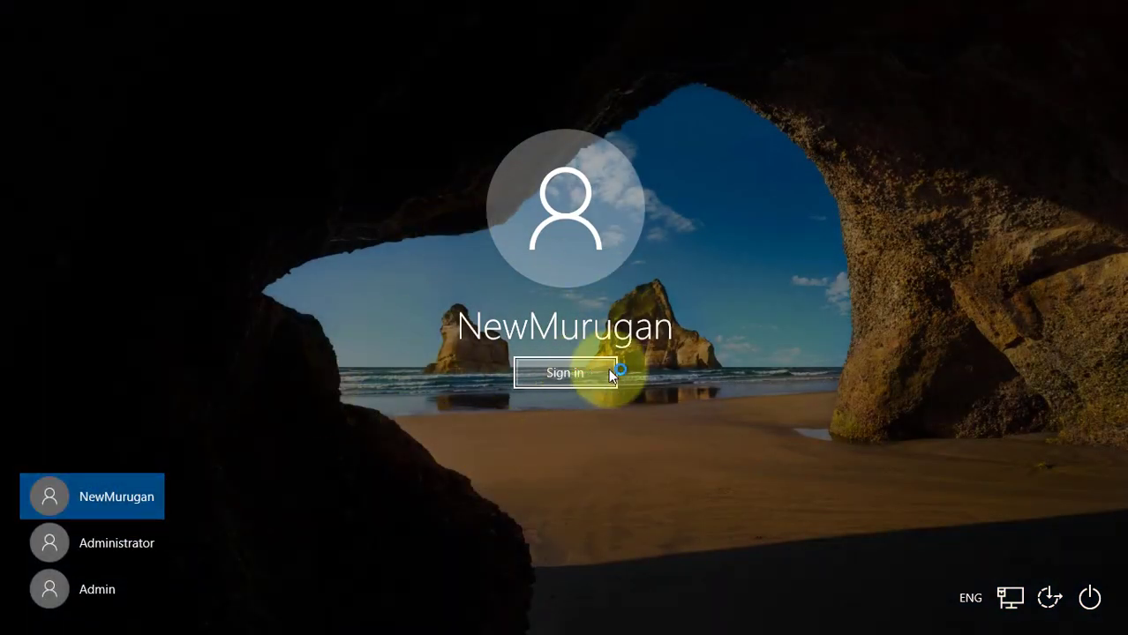
{"action": "left_click", "coordinate": [605, 380]}
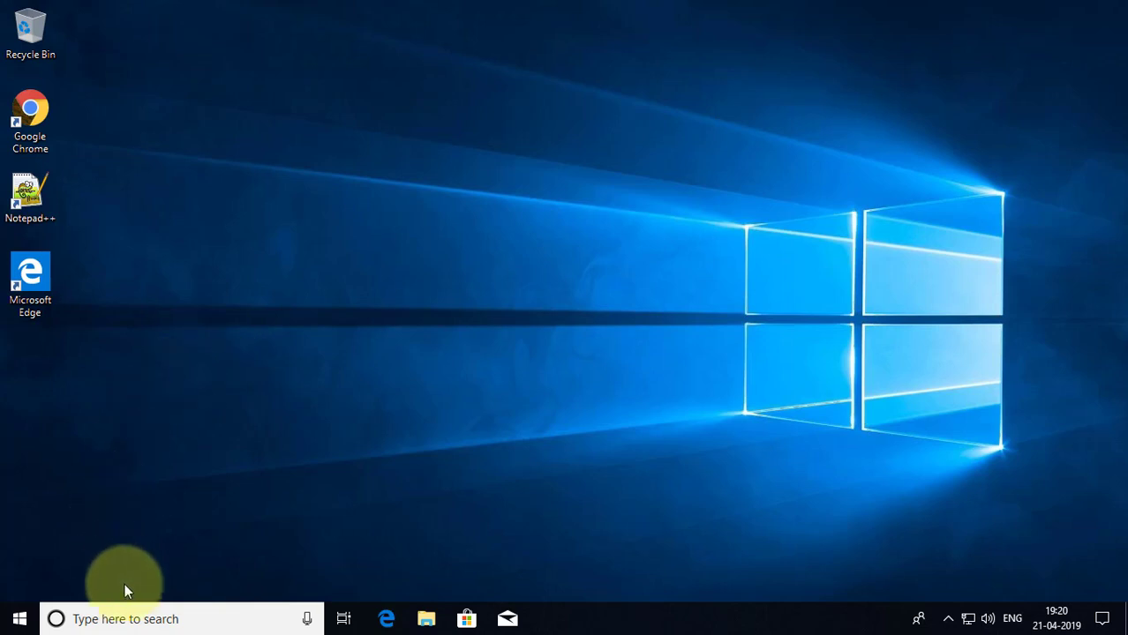
Search Windows for computer management, run Computer Management as administrator, and reposition its window.
{"action": "left_click", "coordinate": [107, 620]}
{"action": "type", "text": "c"}
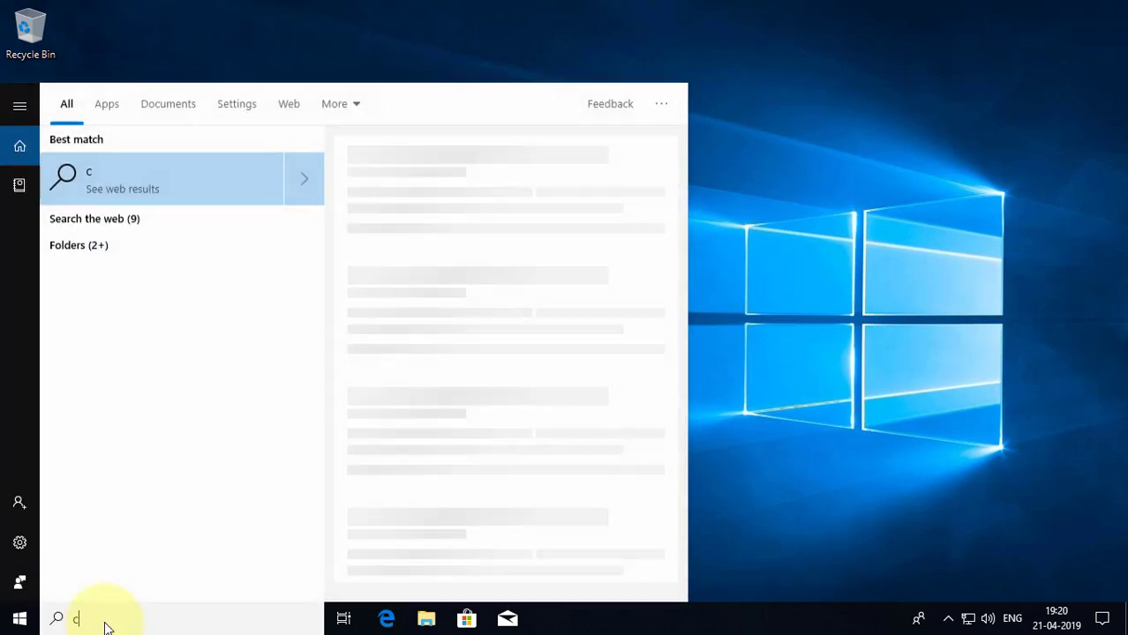
{"action": "type", "text": "omputer"}
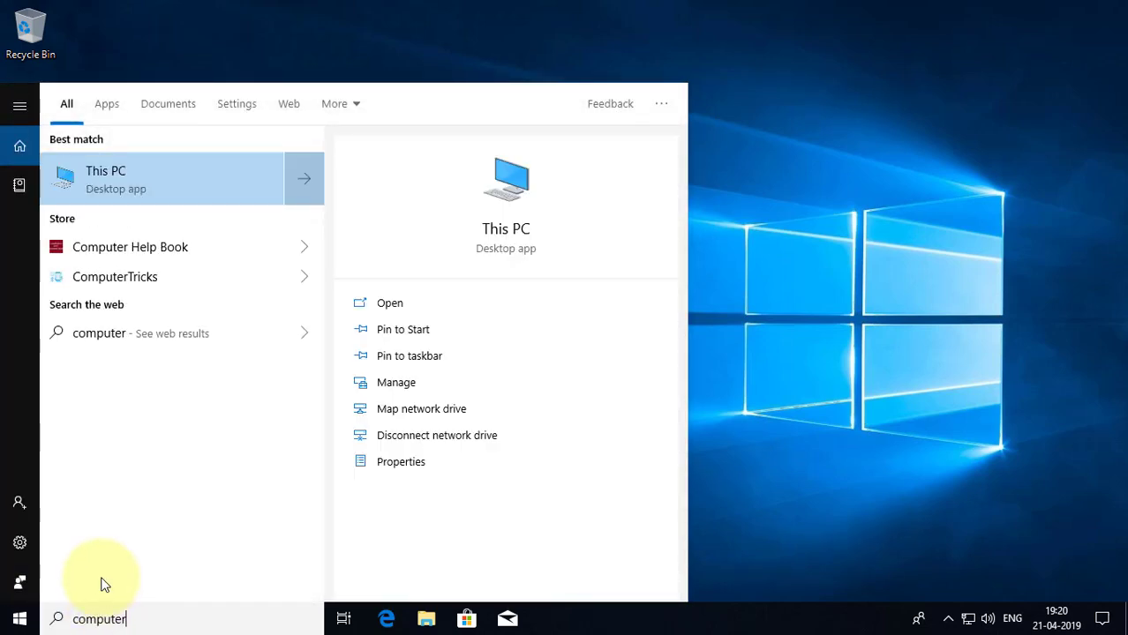
{"action": "type", "text": " manage"}
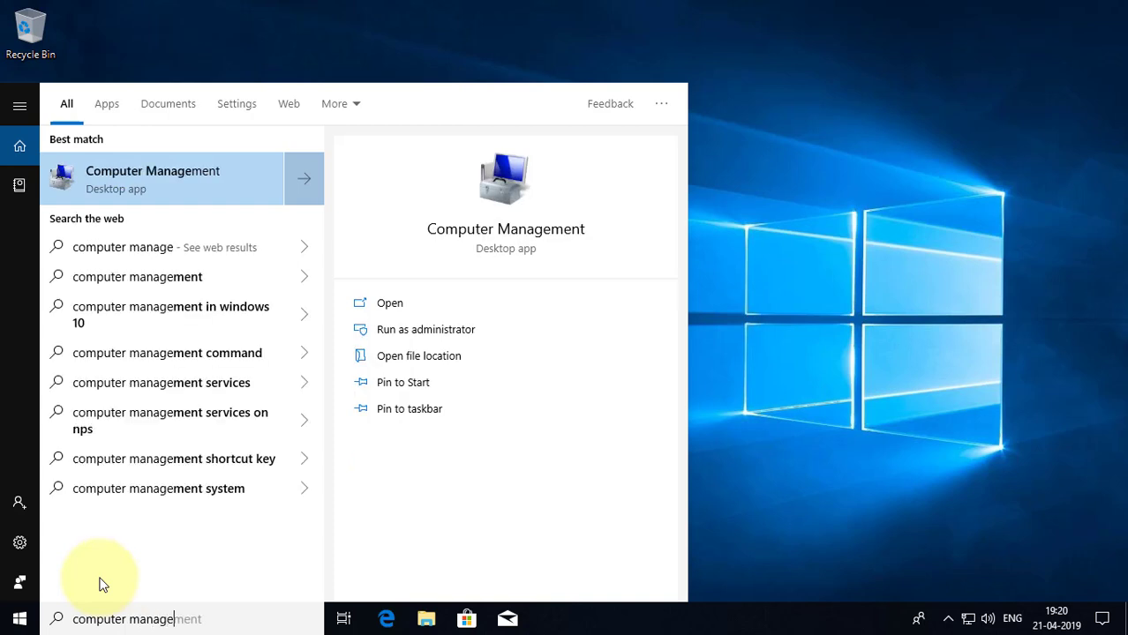
{"action": "type", "text": "ment"}
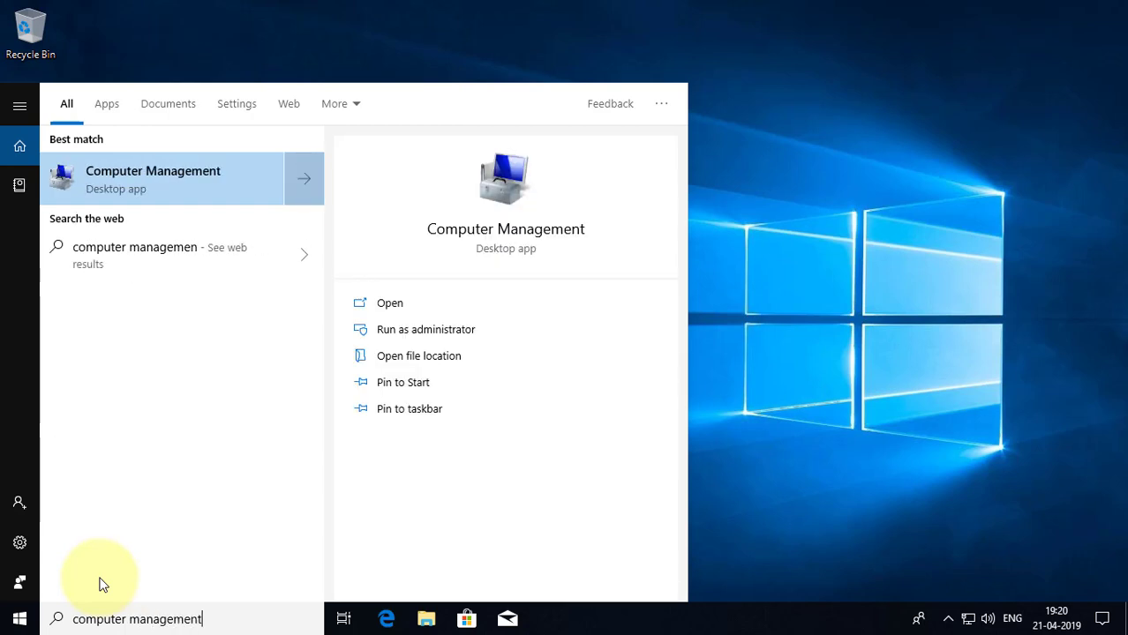
{"action": "right_click", "coordinate": [176, 178]}
{"action": "left_click", "coordinate": [231, 192]}
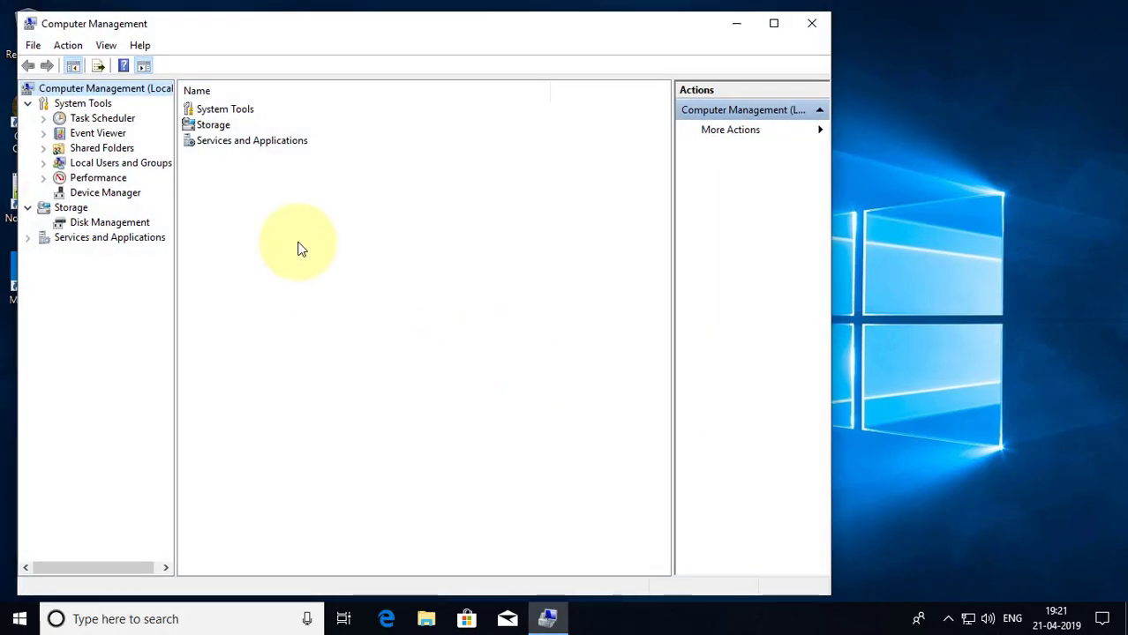
{"action": "left_click_drag", "start_coordinate": [310, 36], "coordinate": [391, 22]}
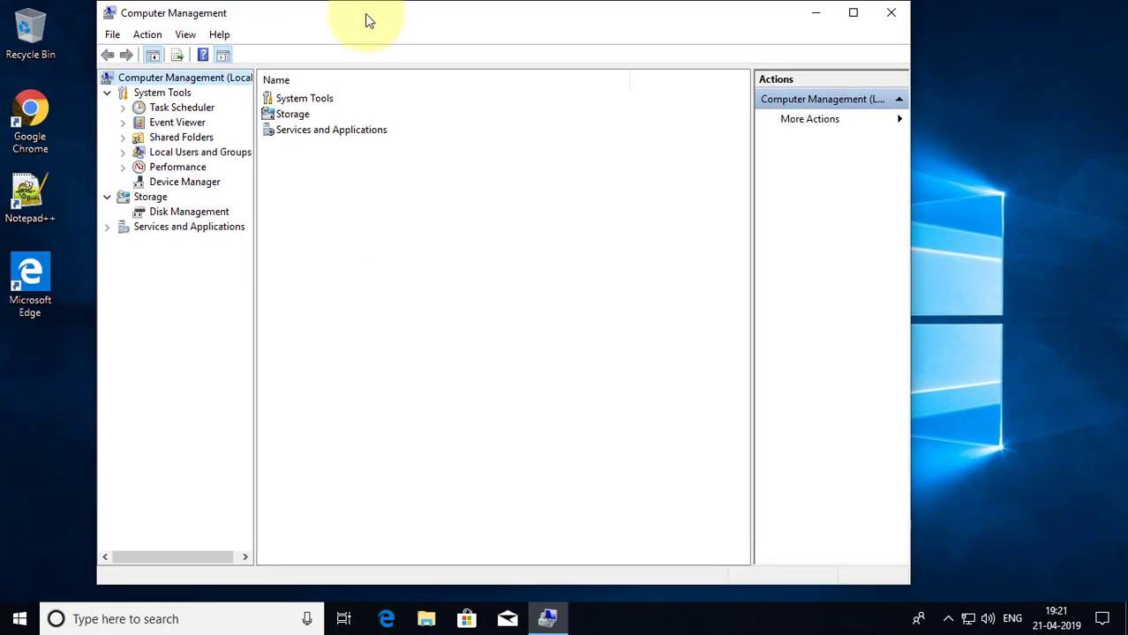
Disable the built-in Administrator account in the Users folder of Local Users and Groups, and close Computer Management.
{"action": "left_click", "coordinate": [152, 153]}
{"action": "left_click", "coordinate": [123, 153]}
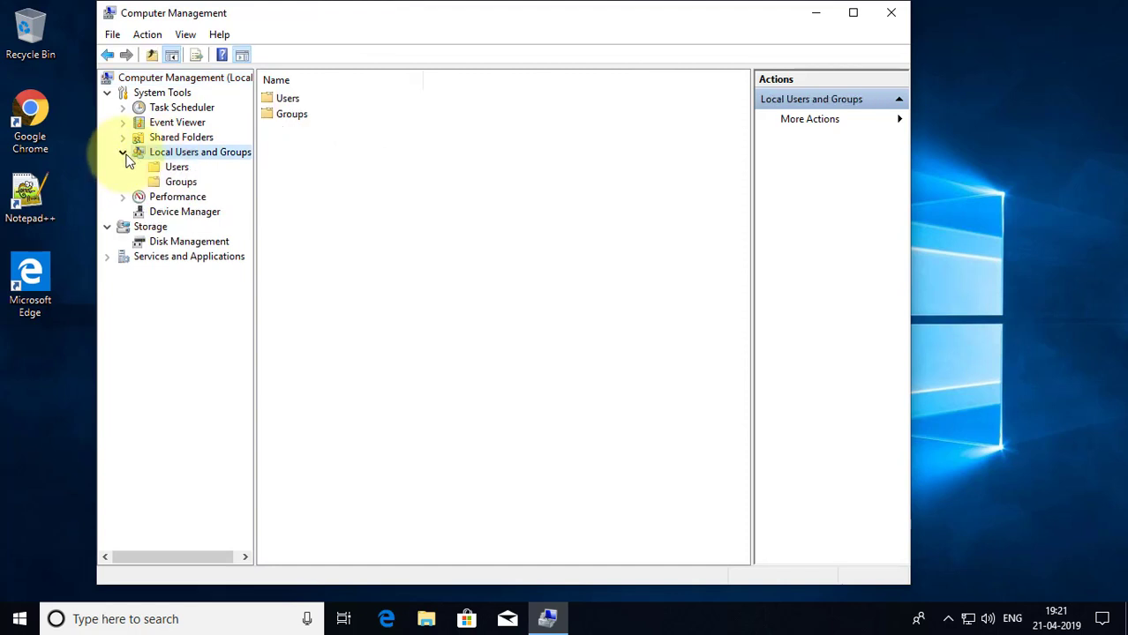
{"action": "left_click", "coordinate": [169, 167]}
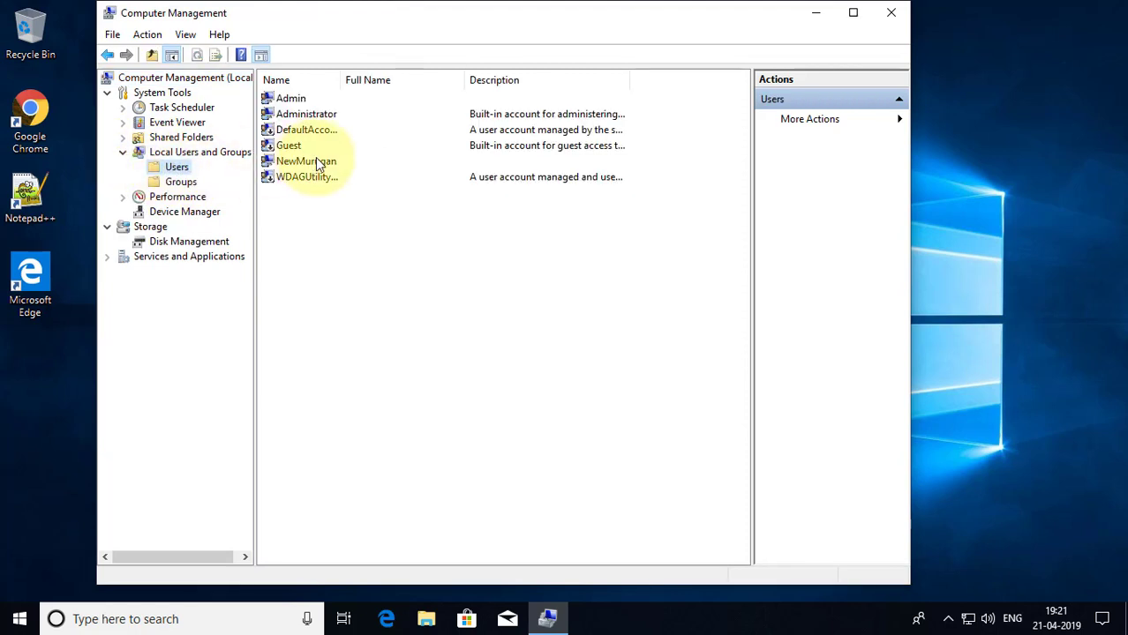
{"action": "left_click", "coordinate": [329, 117]}
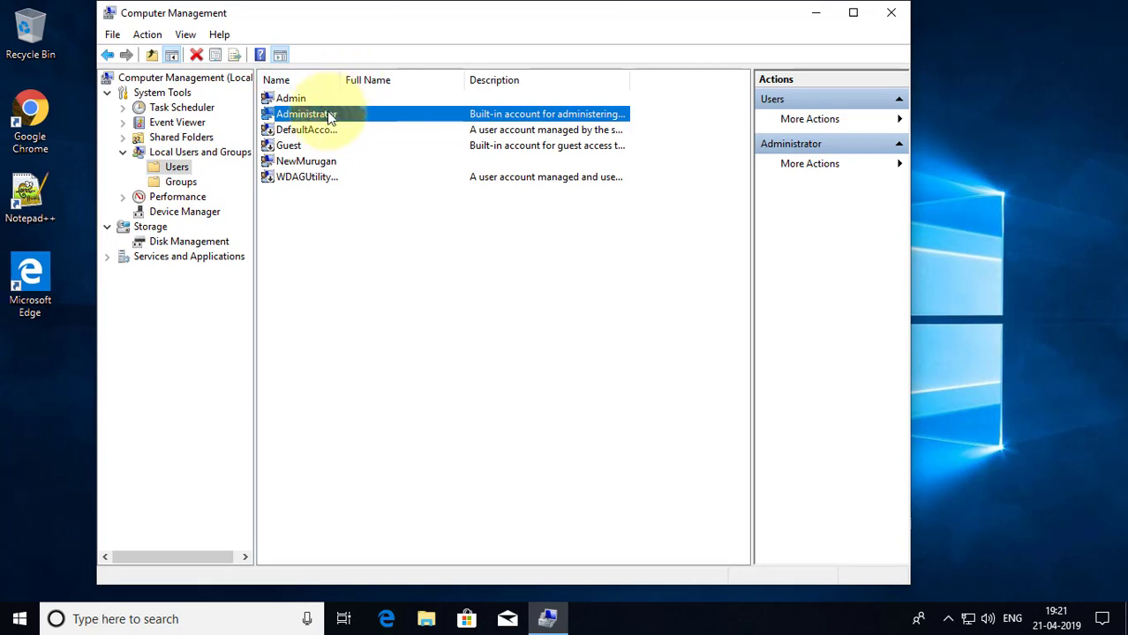
{"action": "right_click", "coordinate": [329, 116]}
{"action": "left_click", "coordinate": [395, 210]}
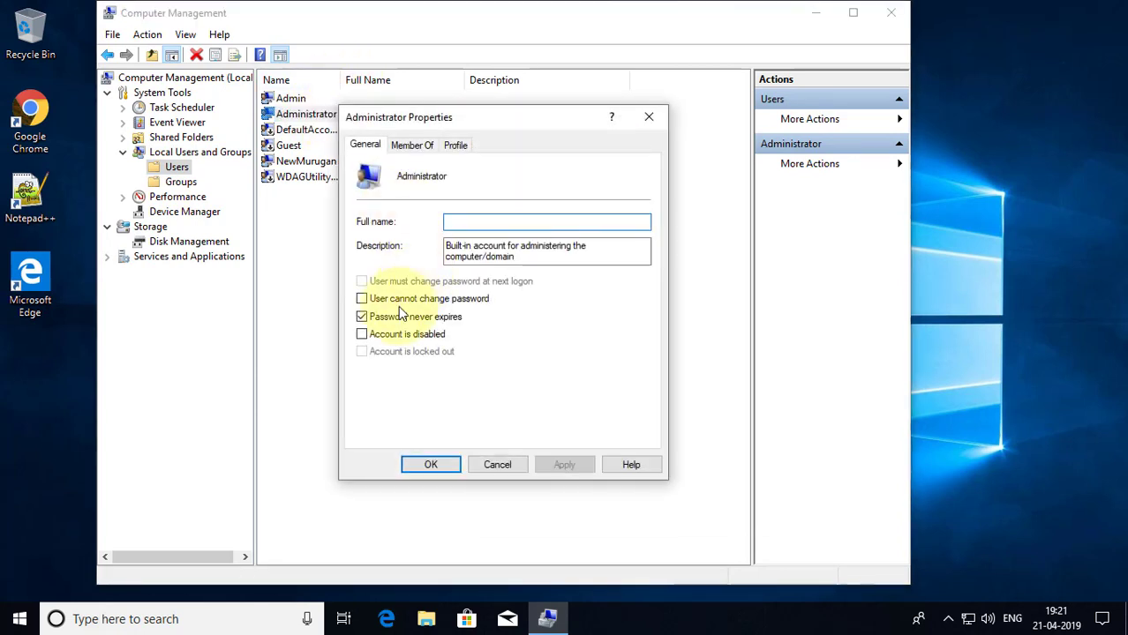
{"action": "left_click", "coordinate": [388, 333]}
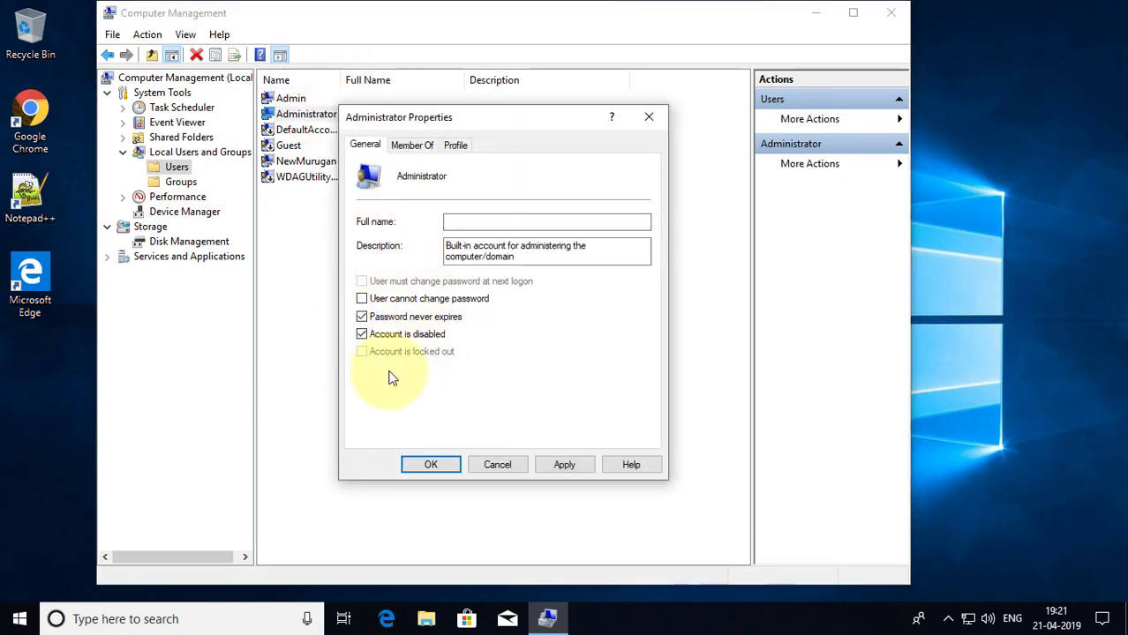
{"action": "left_click", "coordinate": [570, 462]}
{"action": "left_click", "coordinate": [434, 464]}
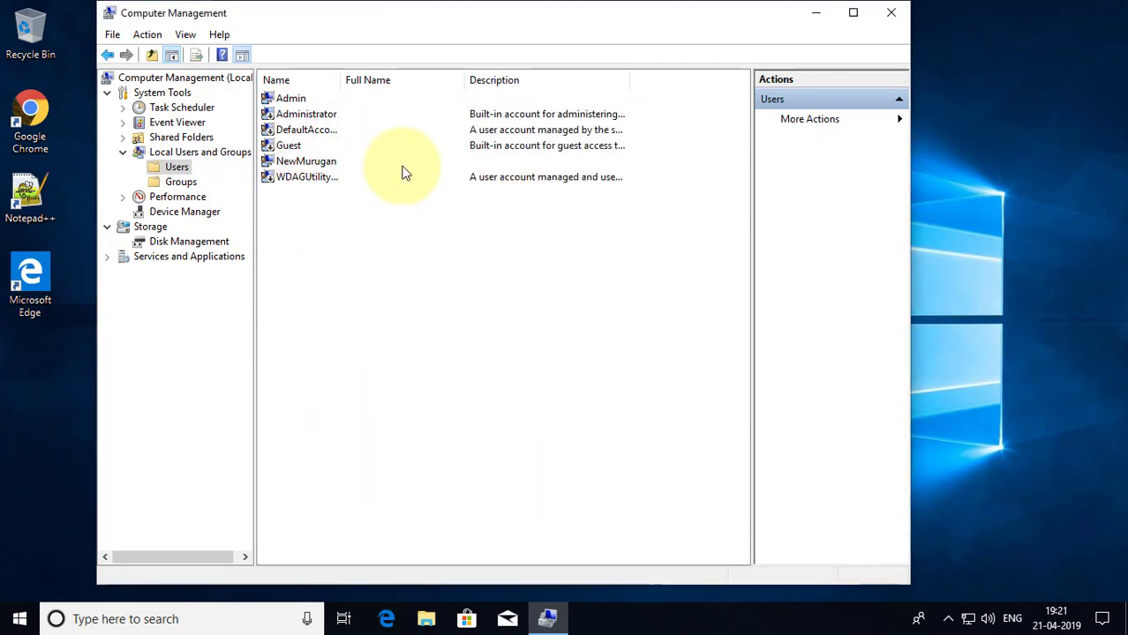
{"action": "left_click", "coordinate": [891, 16]}
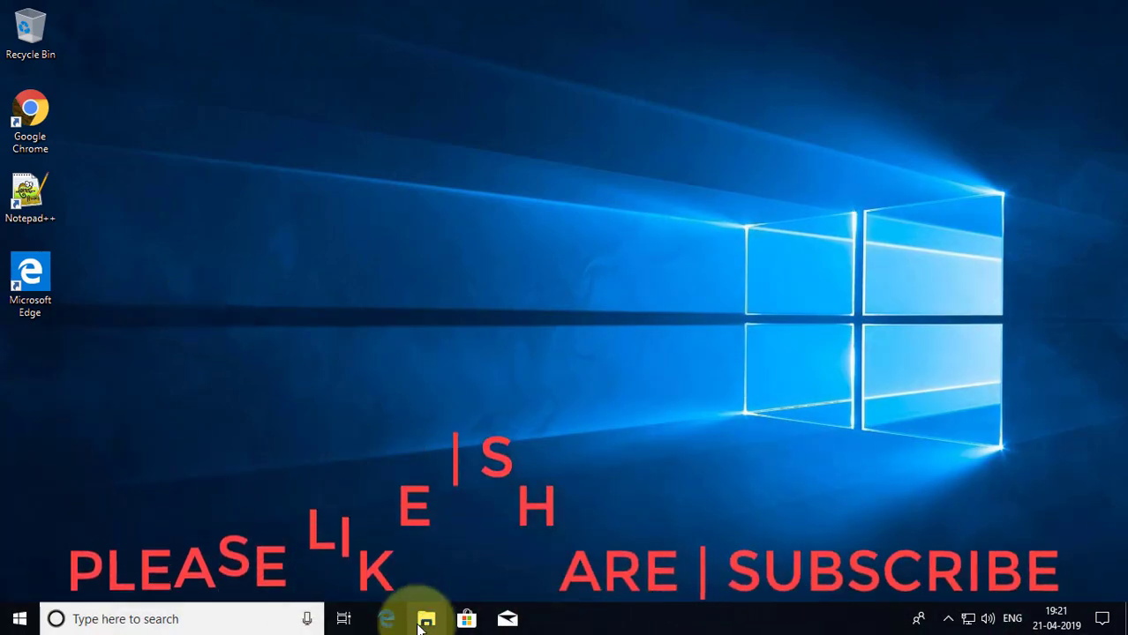
Open File Explorer, browse to the Users folder on Local Disk (C:), and select the renamed profile folder to check its name.
{"action": "left_click", "coordinate": [424, 620]}
{"action": "left_click", "coordinate": [168, 305]}
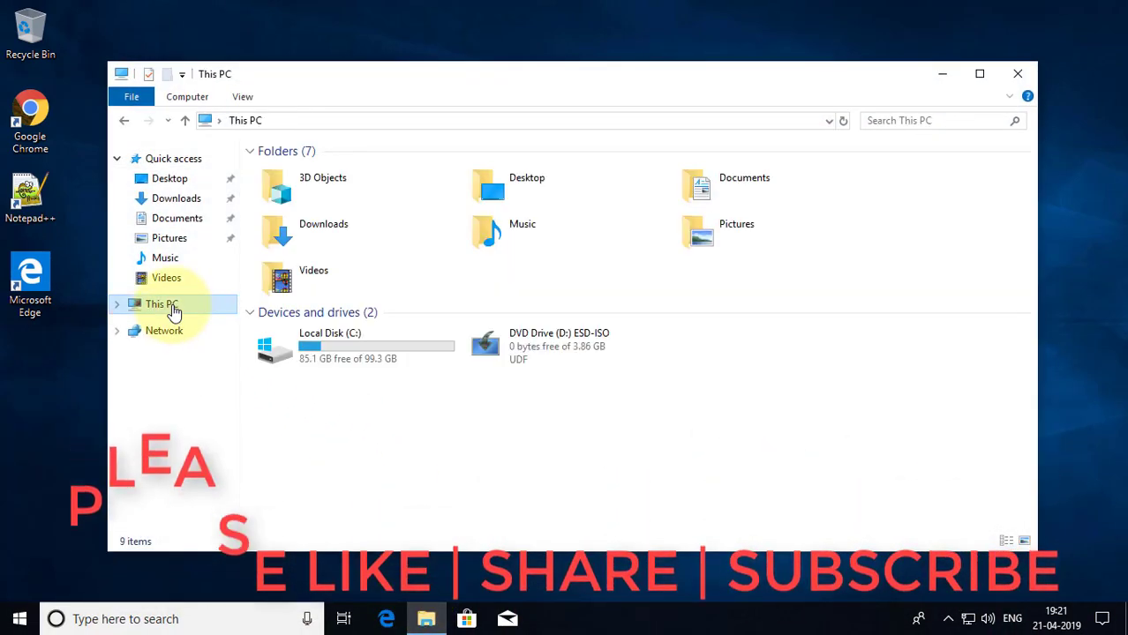
{"action": "double_click", "coordinate": [330, 347]}
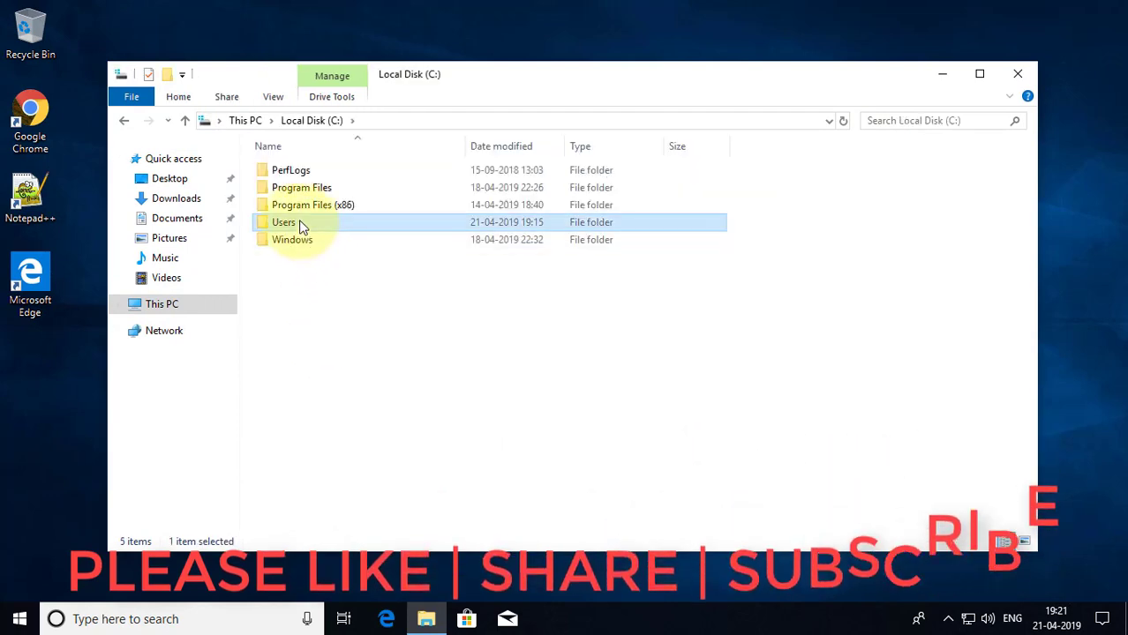
{"action": "double_click", "coordinate": [299, 221]}
{"action": "left_click", "coordinate": [338, 208]}
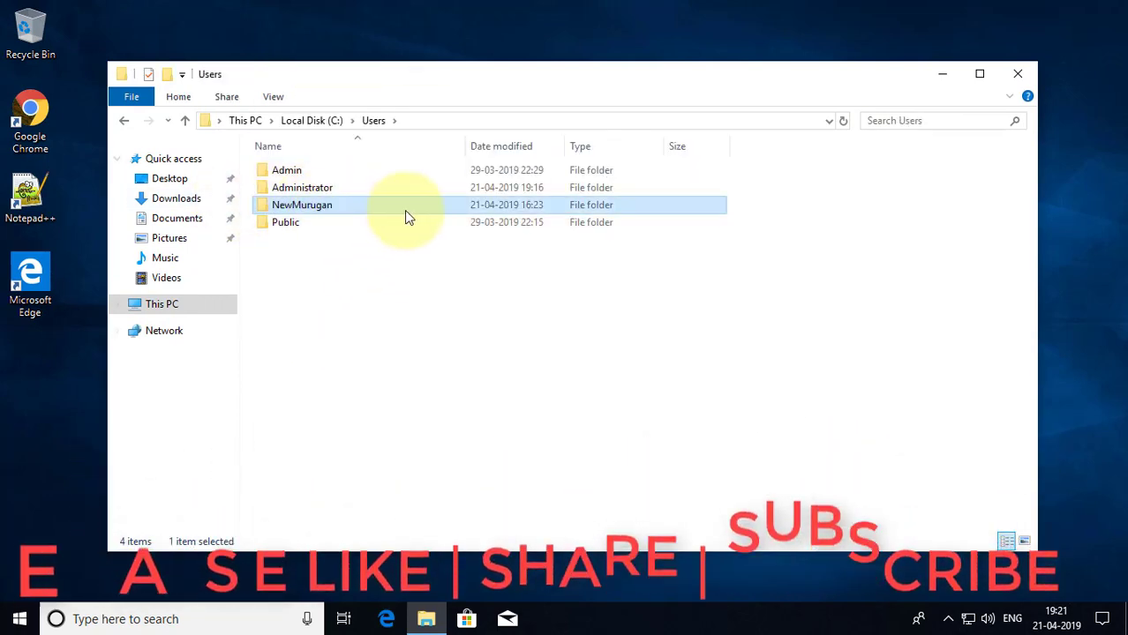